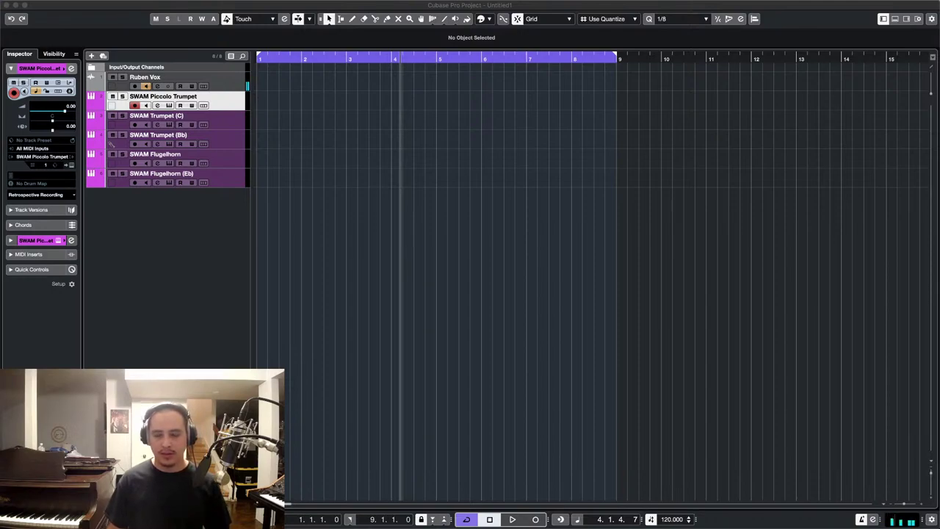
Focus the project, then select the Trumpet (C), Trumpet (Bb), Flugelhorn and Flugelhorn (Eb) tracks in turn.
{"action": "left_click", "coordinate": [631, 340]}
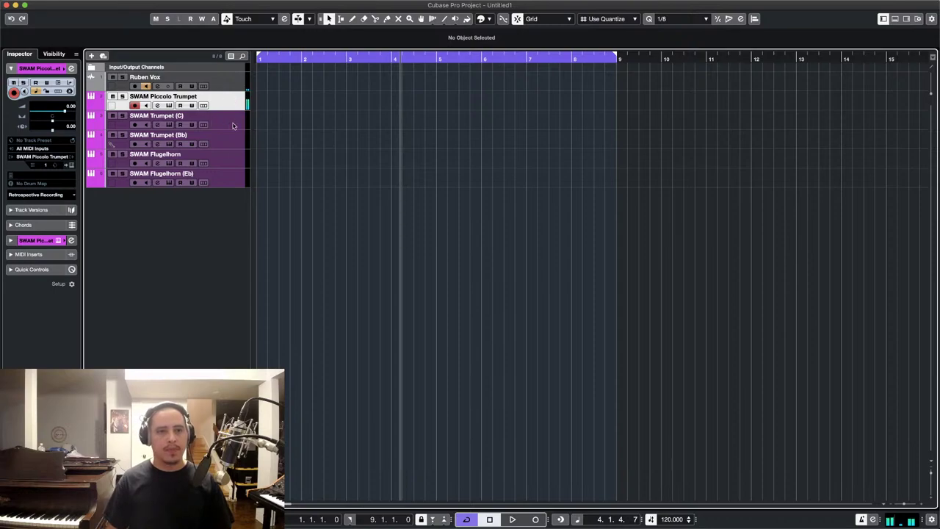
{"action": "left_click", "coordinate": [234, 125]}
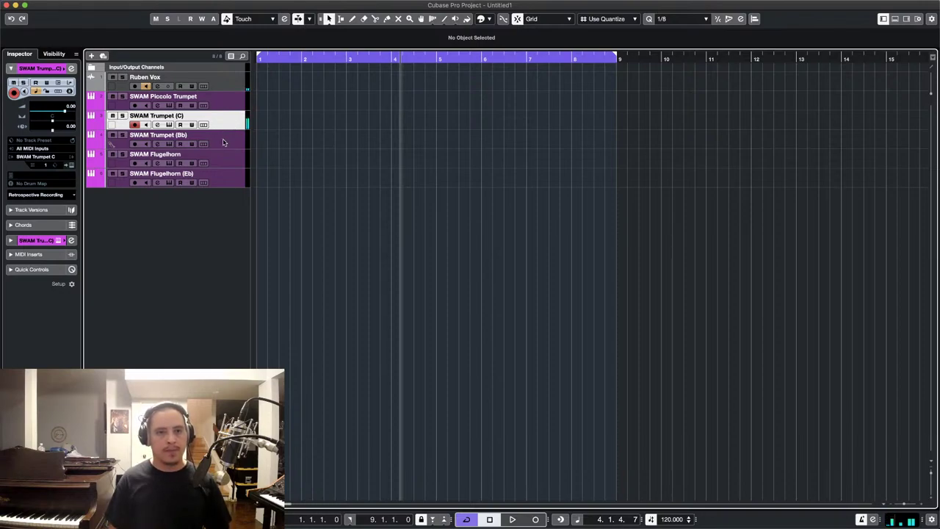
{"action": "left_click", "coordinate": [226, 144]}
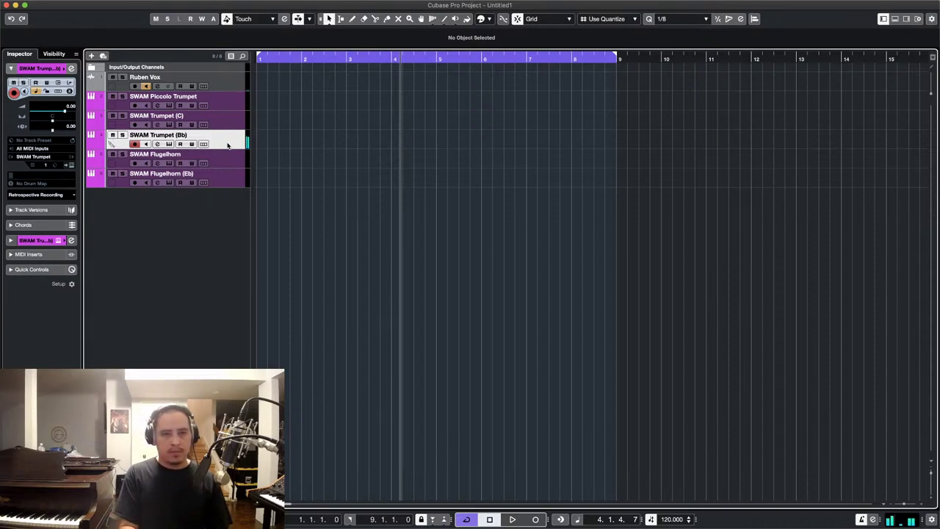
{"action": "left_click", "coordinate": [227, 164]}
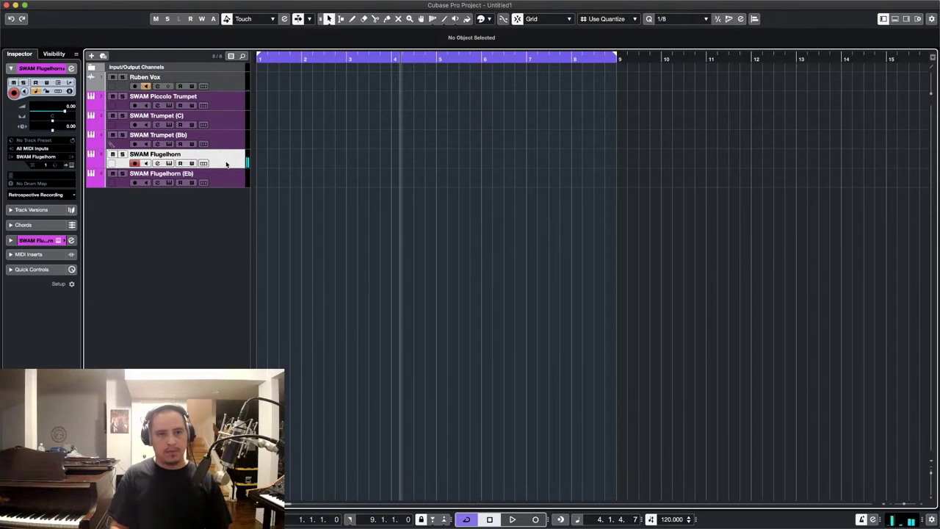
{"action": "left_click", "coordinate": [230, 177]}
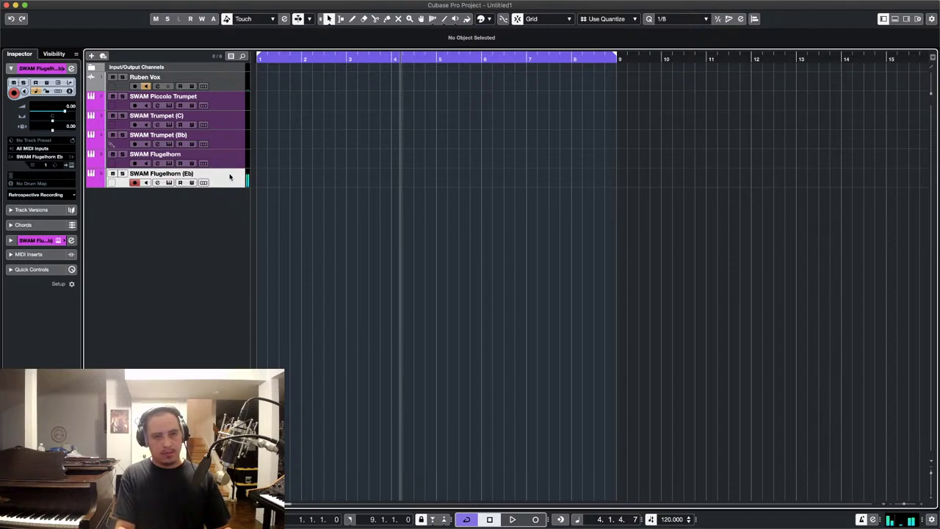
Select the SWAM Trumpet (Bb) track again so it is armed instead of Flugelhorn (Eb).
{"action": "left_click", "coordinate": [224, 146]}
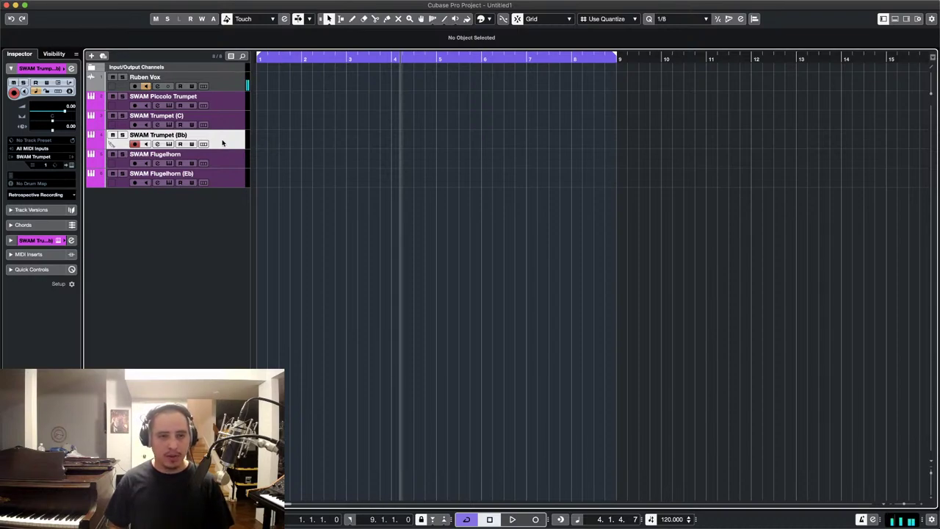
Open the SWAM Trumpet (Bb) plugin window, showing the Trumpet v1.5.0 Init preset.
{"action": "left_click", "coordinate": [169, 144]}
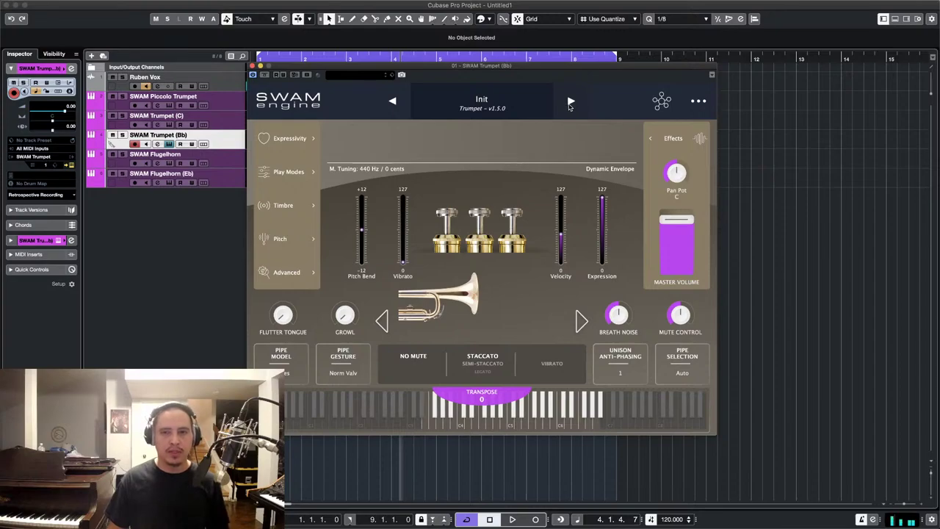
Advance the SWAM Trumpet (Bb) from the Init preset to the Balkan preset.
{"action": "left_click", "coordinate": [571, 101]}
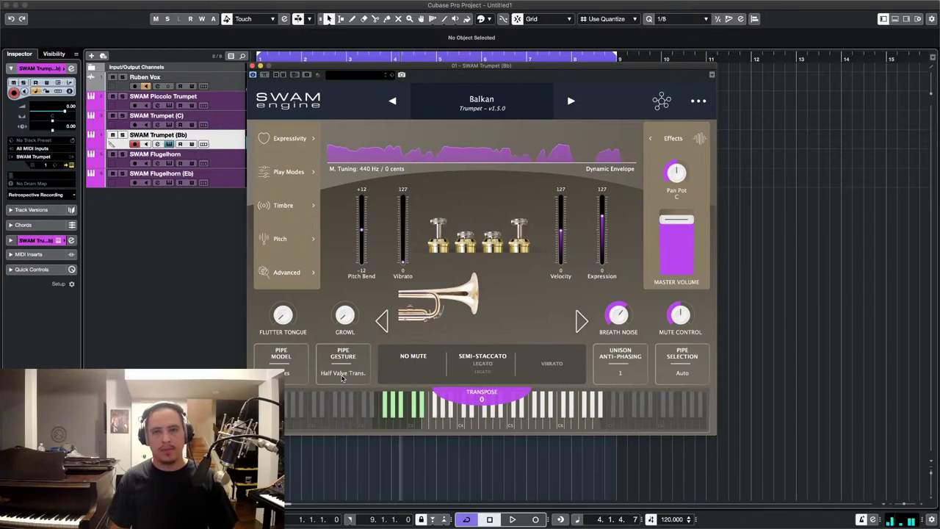
Load the Classical preset and cycle the play mode through Legato and Staccato, ending on Staccato.
{"action": "left_click", "coordinate": [570, 100]}
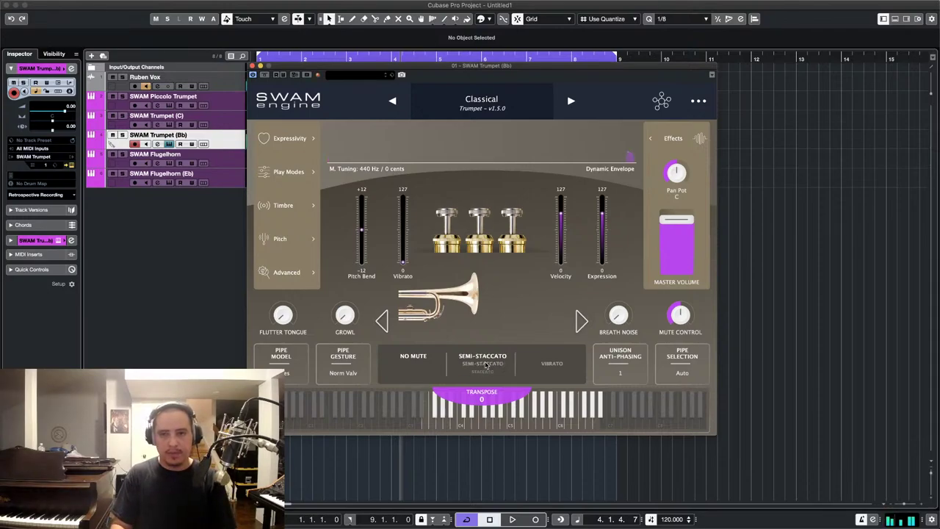
{"action": "scroll", "coordinate": [484, 365], "scroll_direction": "up", "scroll_amount": 1}
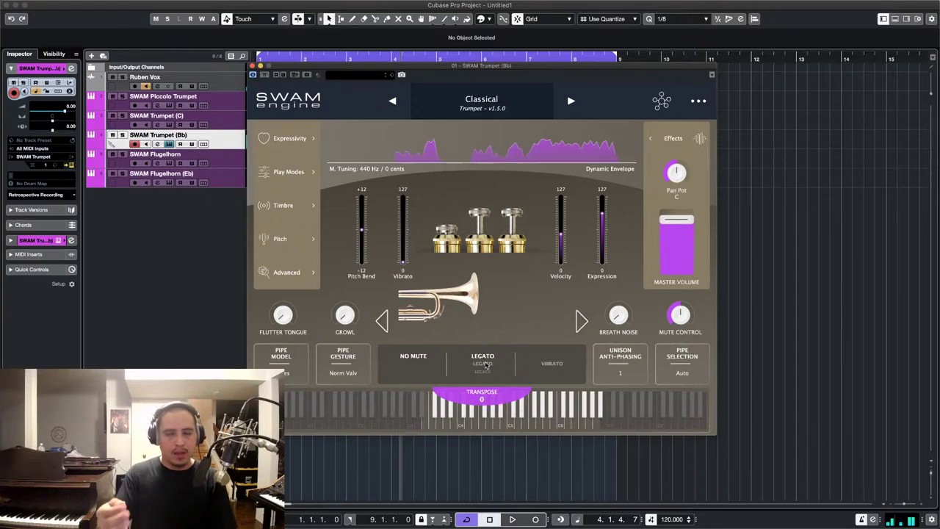
{"action": "scroll", "coordinate": [485, 365], "scroll_direction": "down", "scroll_amount": 2}
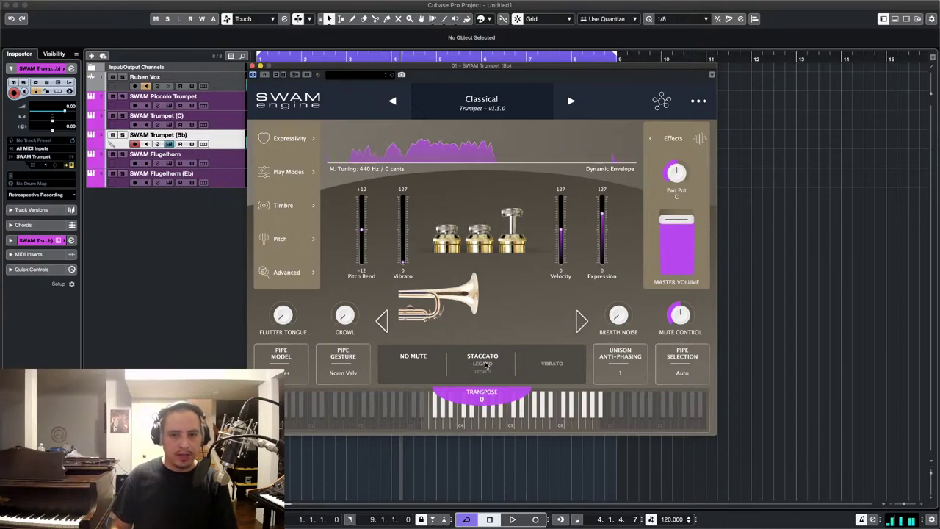
{"action": "scroll", "coordinate": [478, 364], "scroll_direction": "up", "scroll_amount": 2}
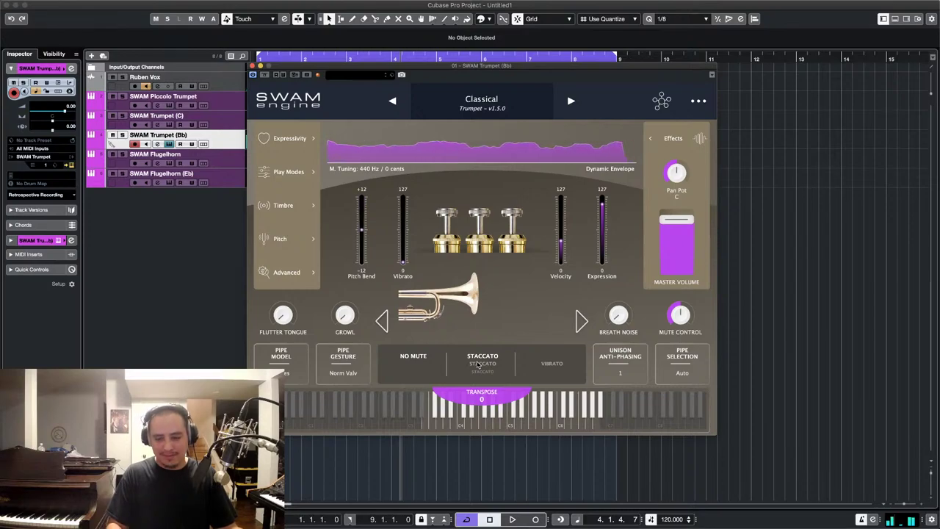
Change the Classical trumpet's articulation to Semi-Staccato.
{"action": "left_click", "coordinate": [478, 364]}
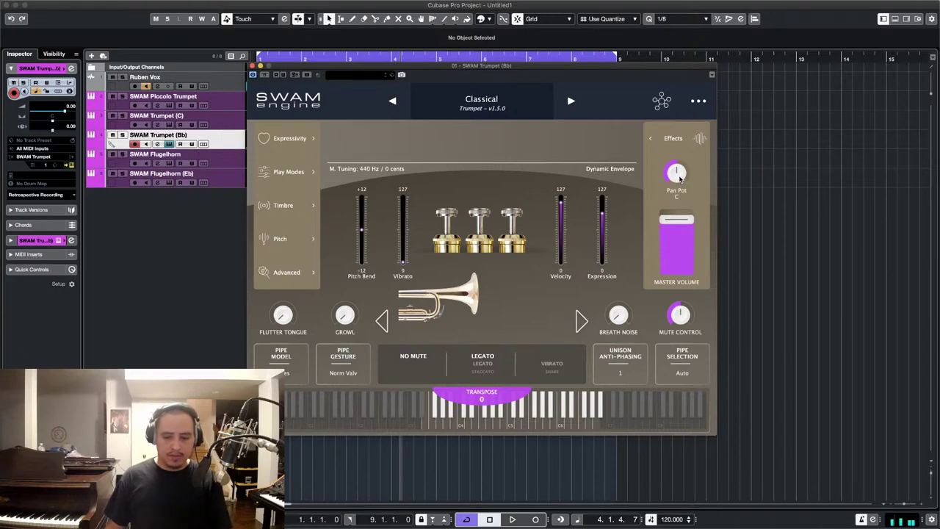
Nudge the trumpet's Pan Pot and switch its mute from No Mute to Straight Mute.
{"action": "left_click_drag", "start_coordinate": [679, 178], "coordinate": [677, 176]}
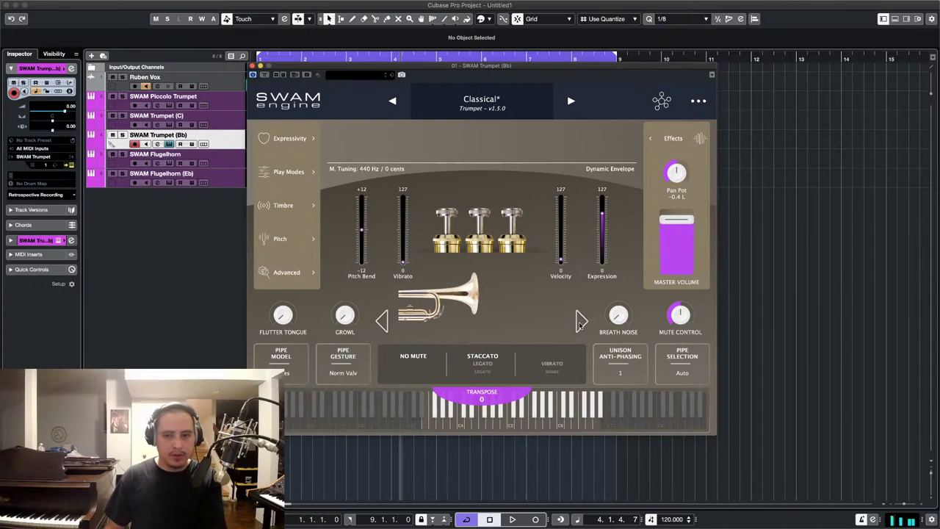
{"action": "left_click", "coordinate": [580, 321]}
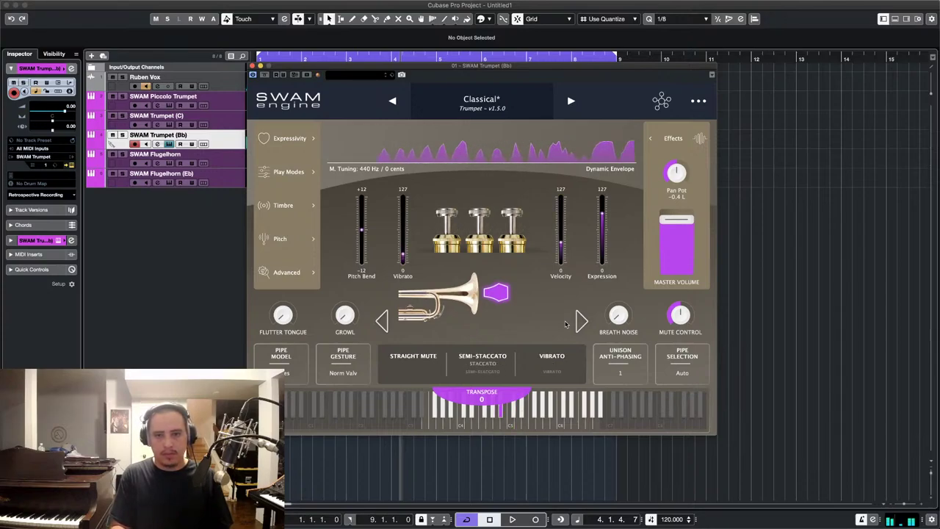
Step to the next SWAM Trumpet (Bb) preset, Latin, to audition it.
{"action": "left_click", "coordinate": [572, 101]}
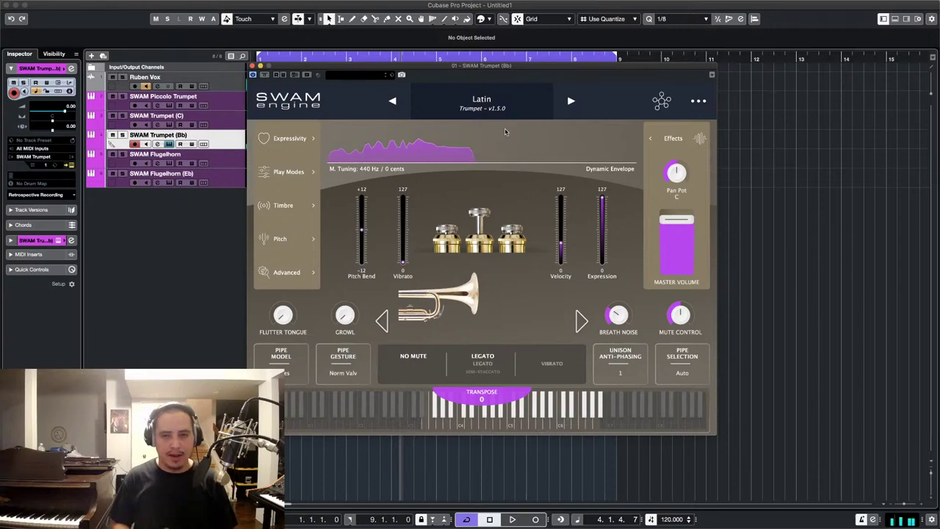
Load the Miles preset, with its Harmwah Mute, in place of Latin.
{"action": "left_click", "coordinate": [571, 102]}
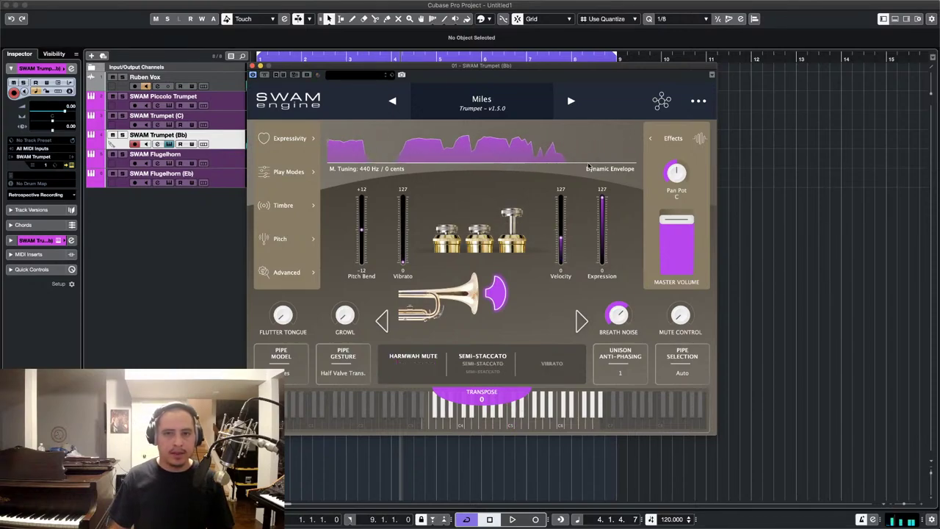
Step through the Satchmo preset and on to Init on the SWAM Trumpet (Bb).
{"action": "left_click", "coordinate": [570, 101]}
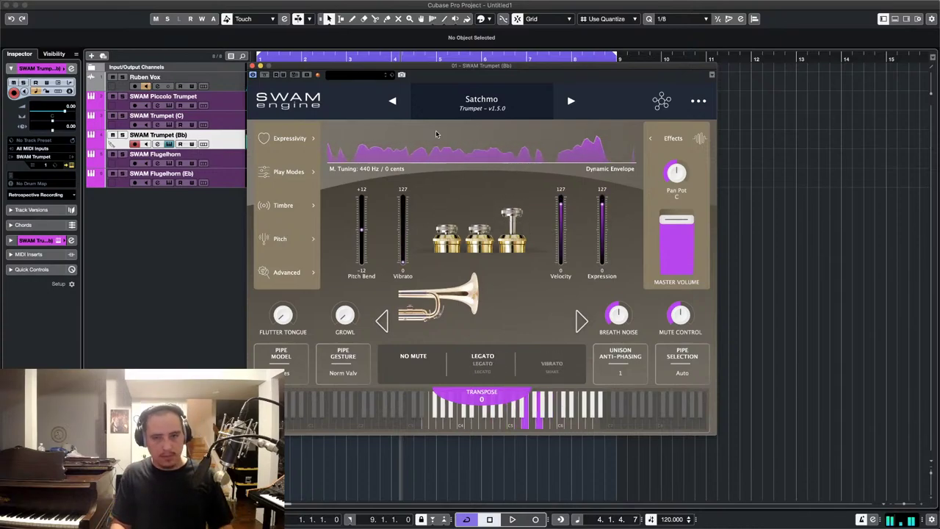
{"action": "left_click", "coordinate": [571, 101]}
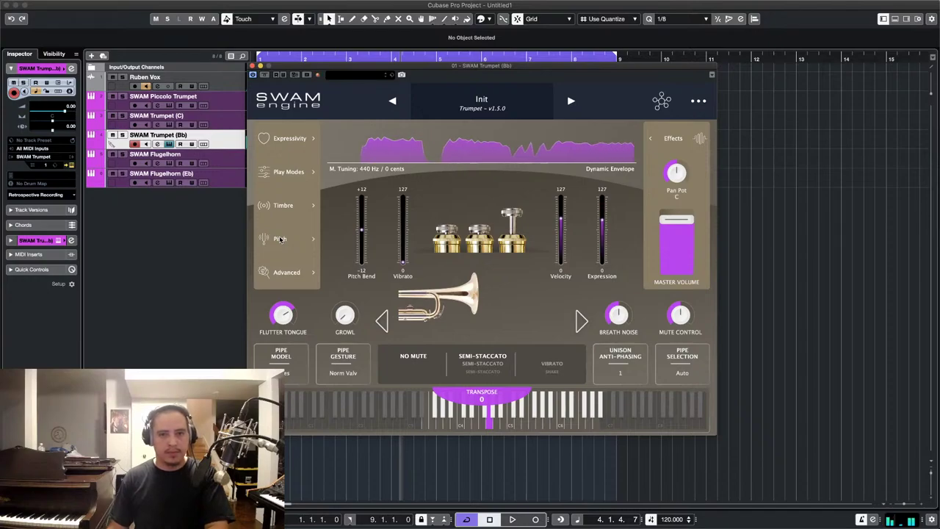
Turn the Flutter Tongue knob back down to near zero.
{"action": "left_click_drag", "start_coordinate": [283, 312], "coordinate": [284, 318]}
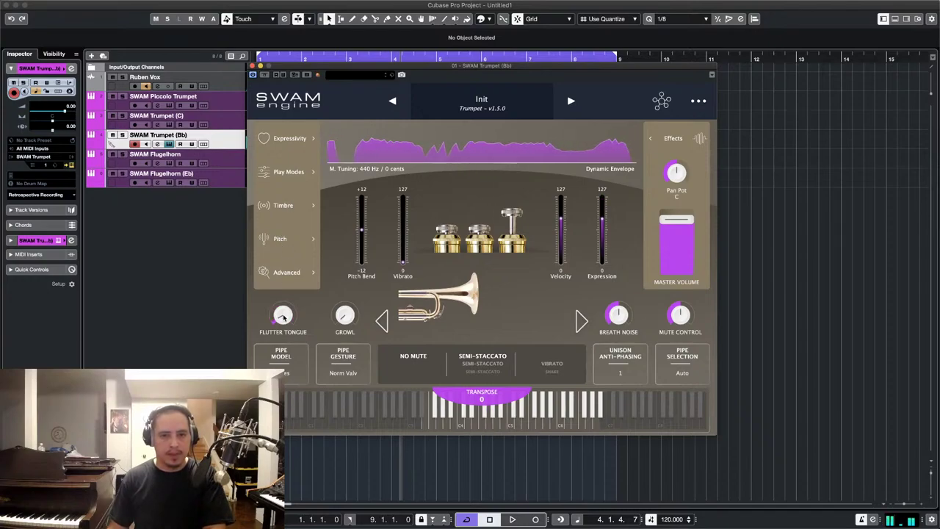
In Controller Mapping, learn MIDI CC 14 on channel 1 for Flutter Tongue.
{"action": "left_click", "coordinate": [669, 106]}
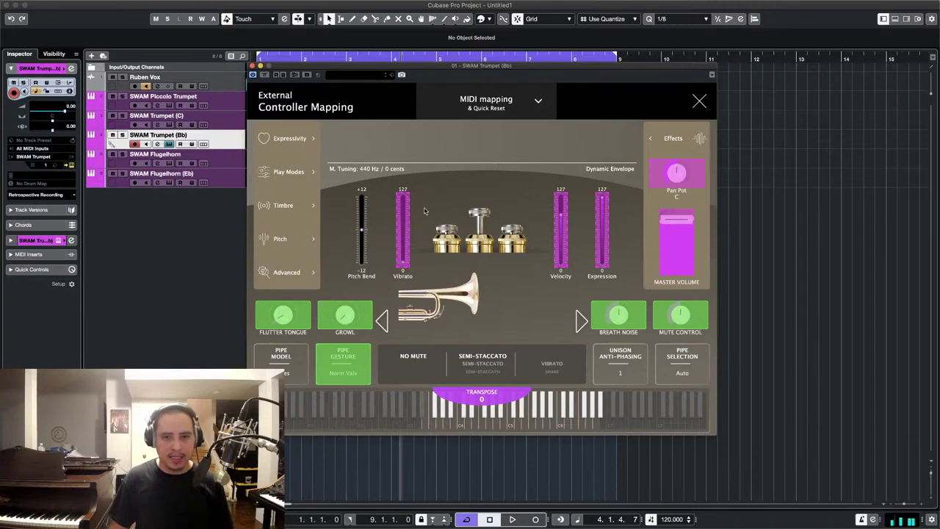
{"action": "left_click", "coordinate": [267, 317]}
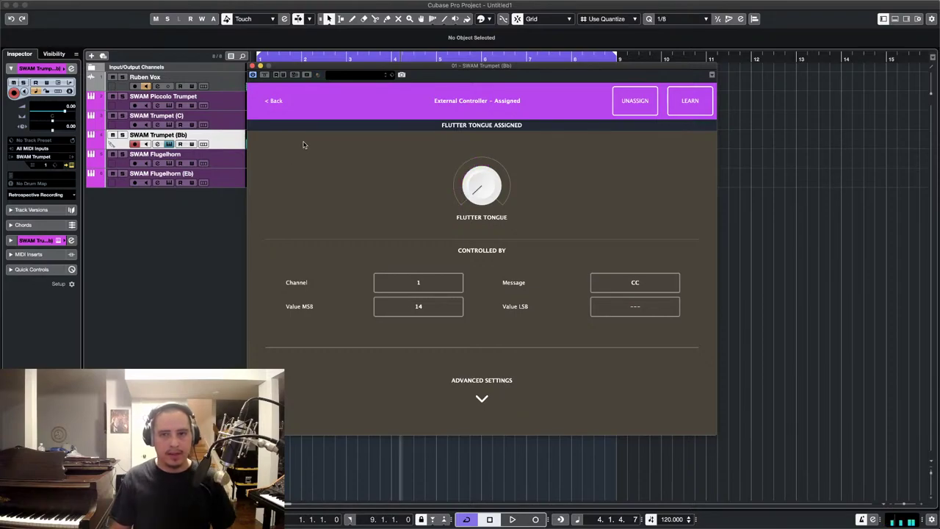
Unassign Growl's CC 16 and learn CC 15 on channel 1 instead.
{"action": "left_click", "coordinate": [269, 101]}
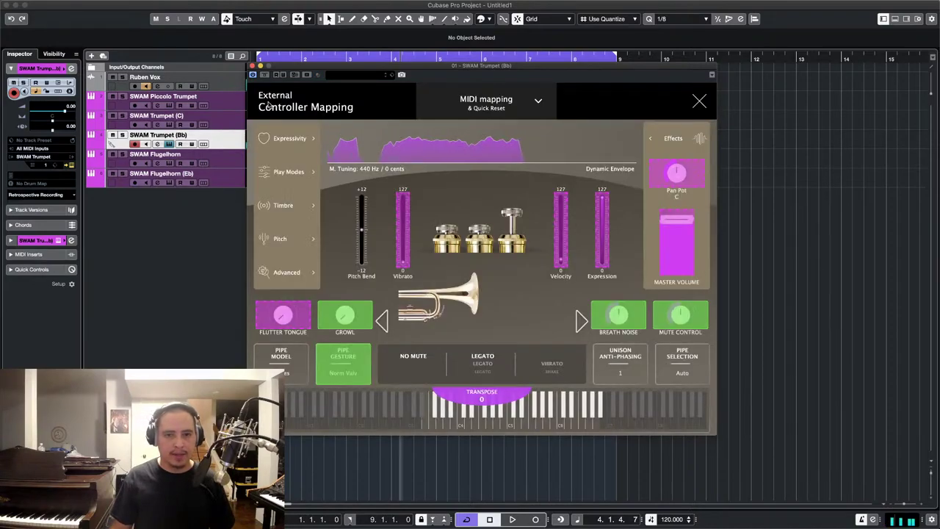
{"action": "left_click", "coordinate": [343, 320]}
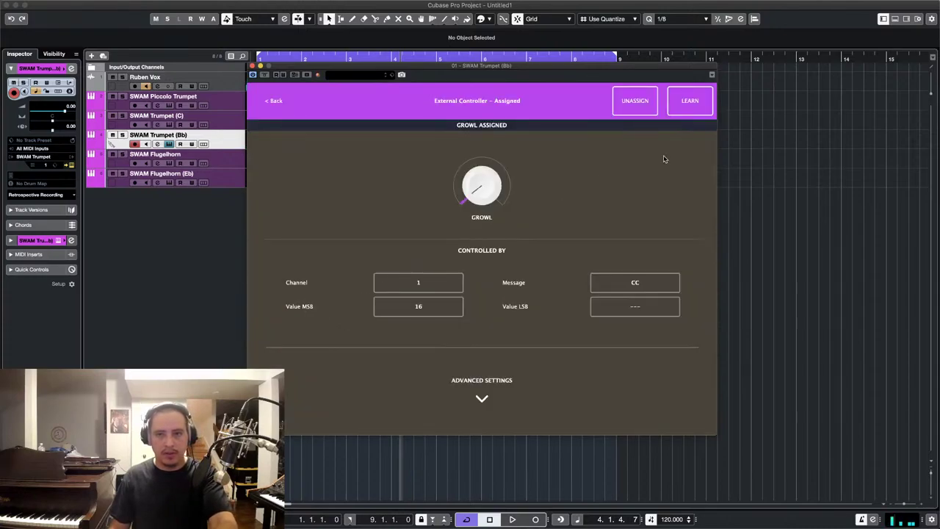
{"action": "left_click", "coordinate": [636, 110]}
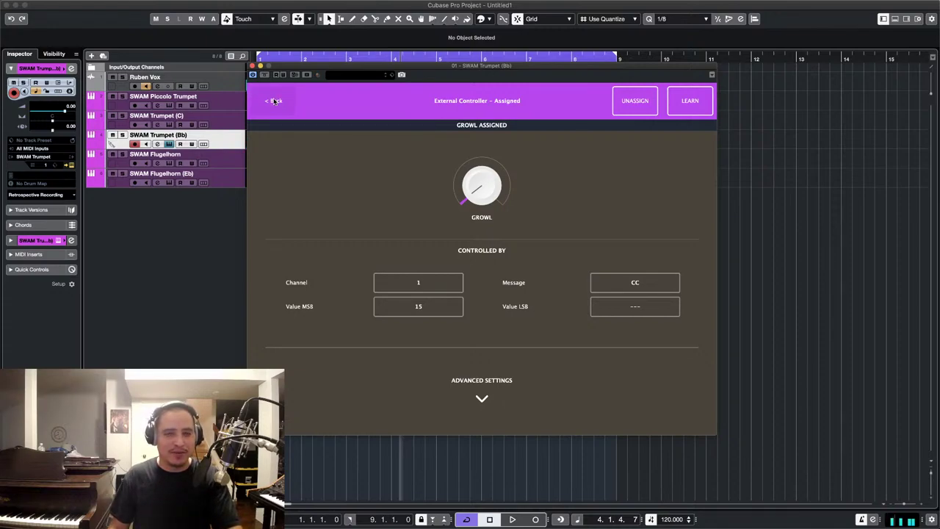
{"action": "left_click", "coordinate": [274, 102]}
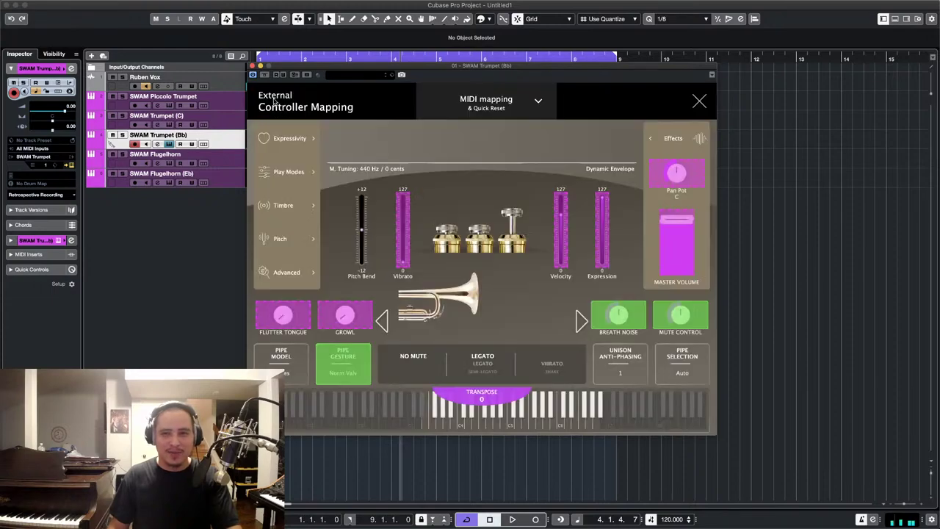
Learn CC 16 on channel 1 for the Breath Noise tile.
{"action": "left_click", "coordinate": [623, 317]}
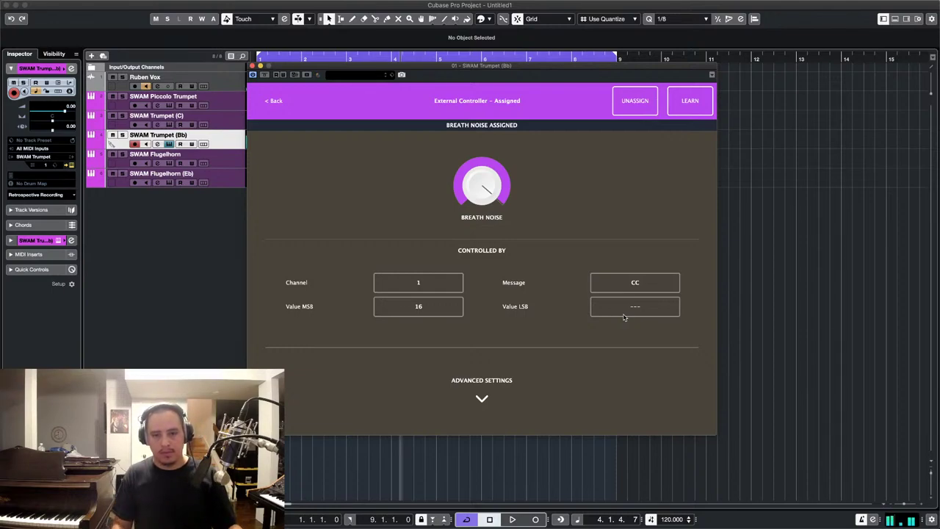
{"action": "left_click", "coordinate": [268, 105]}
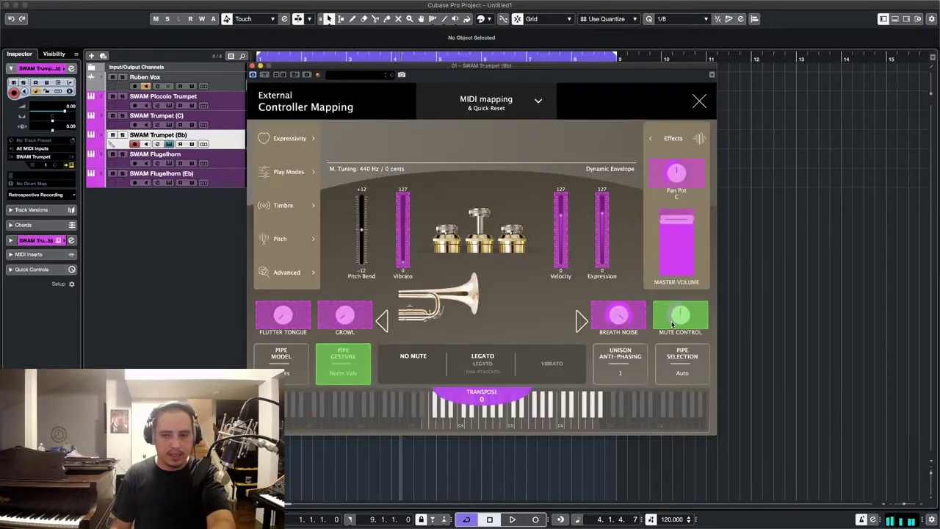
Check Mute Control's assignment, then cycle Straight, Harmon and Cup wah mutes to Hand Mute.
{"action": "left_click", "coordinate": [672, 324]}
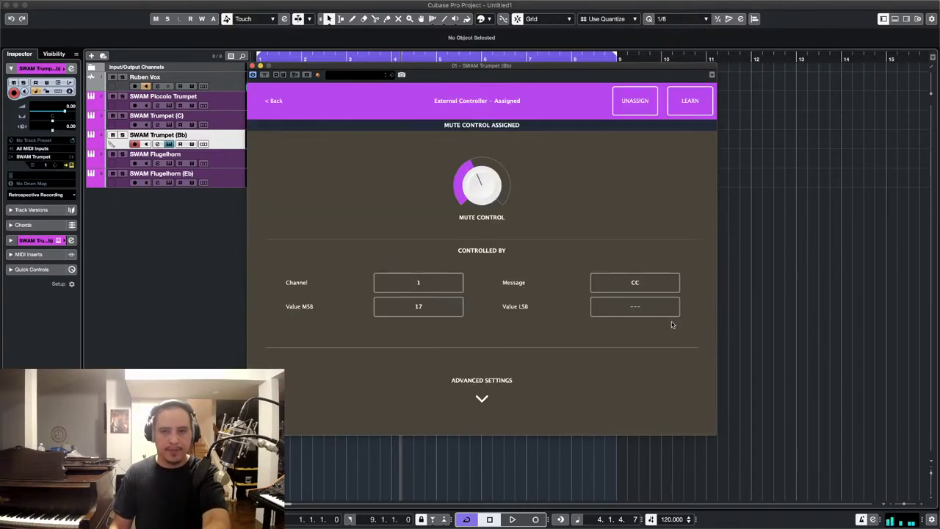
{"action": "left_click", "coordinate": [273, 101]}
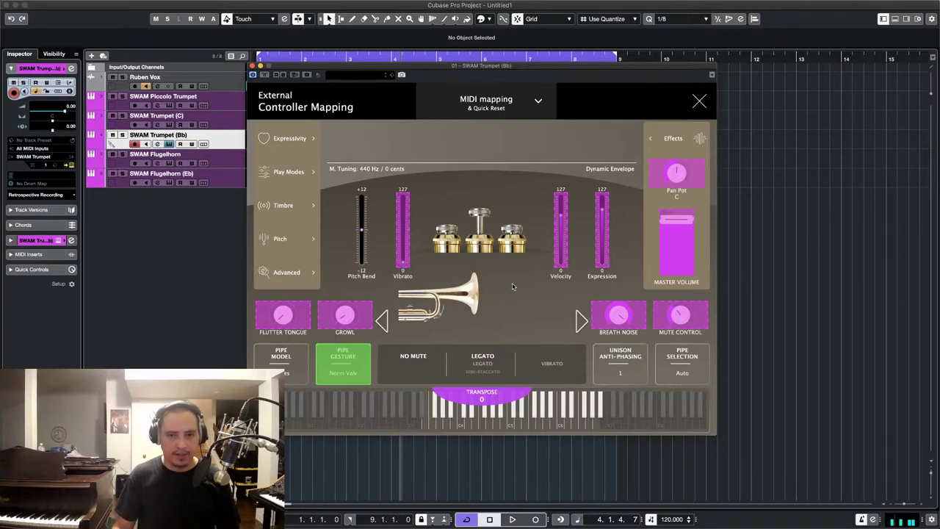
{"action": "left_click", "coordinate": [579, 324]}
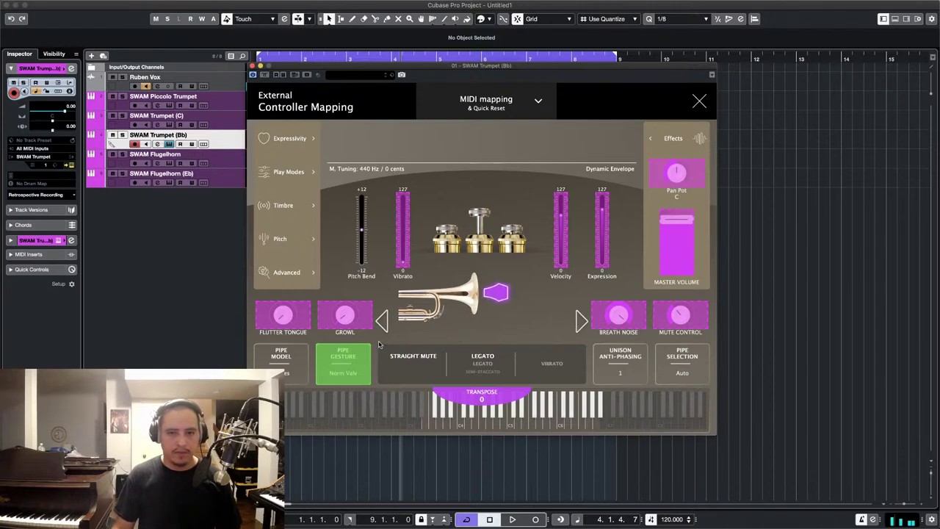
{"action": "left_click", "coordinate": [580, 323]}
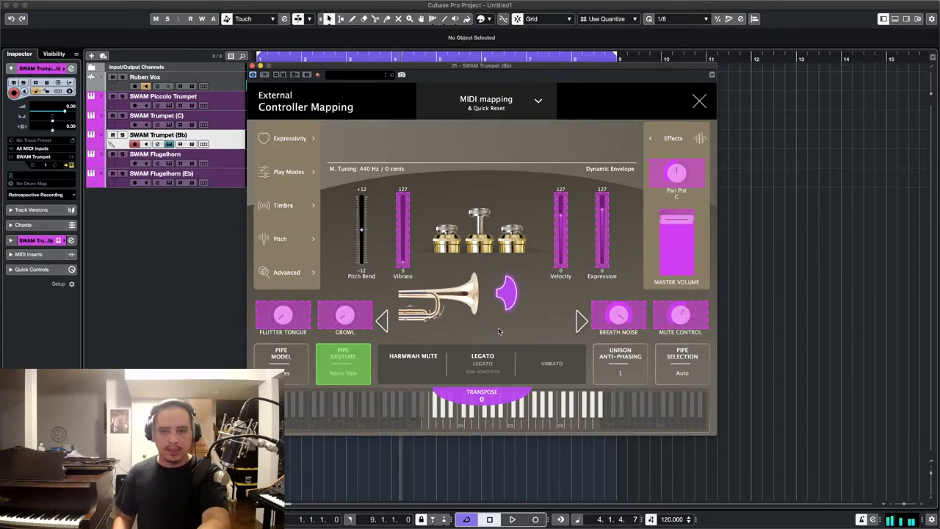
{"action": "left_click", "coordinate": [580, 328]}
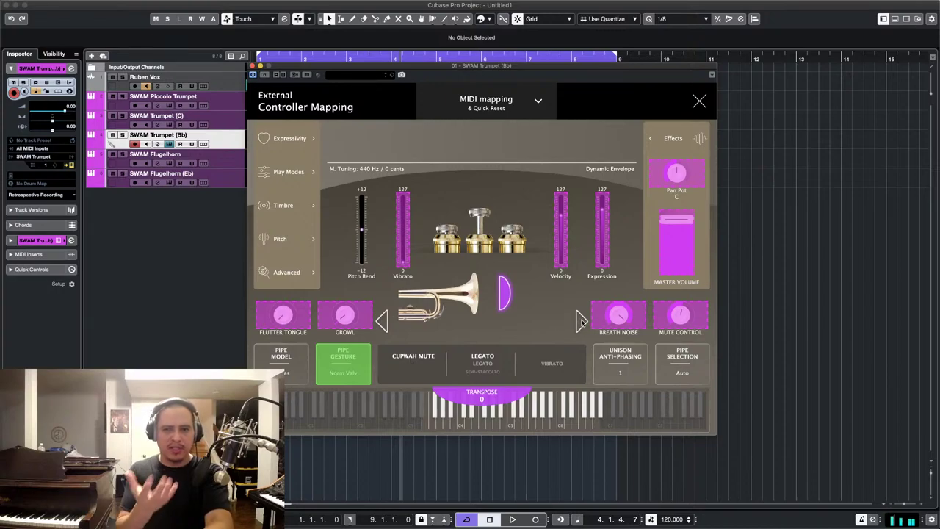
{"action": "left_click", "coordinate": [579, 321]}
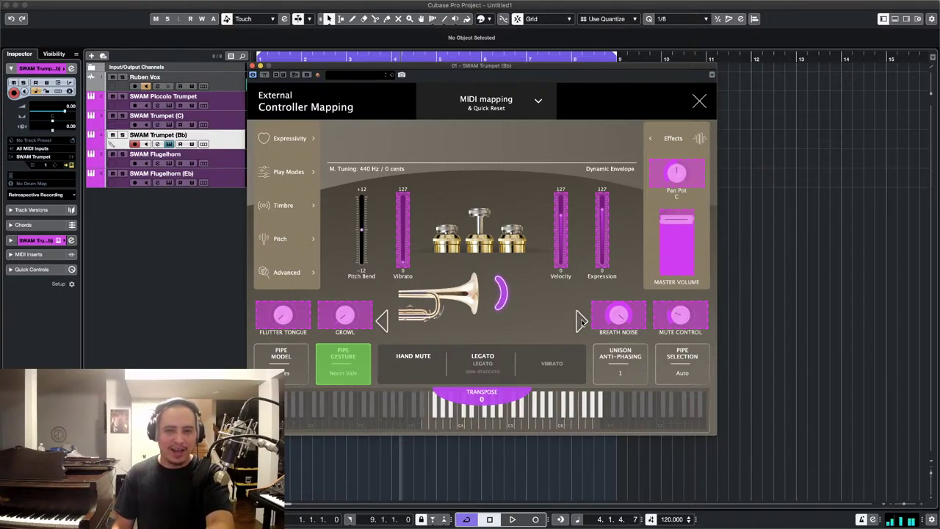
{"action": "left_click", "coordinate": [382, 321]}
{"action": "left_click", "coordinate": [382, 321]}
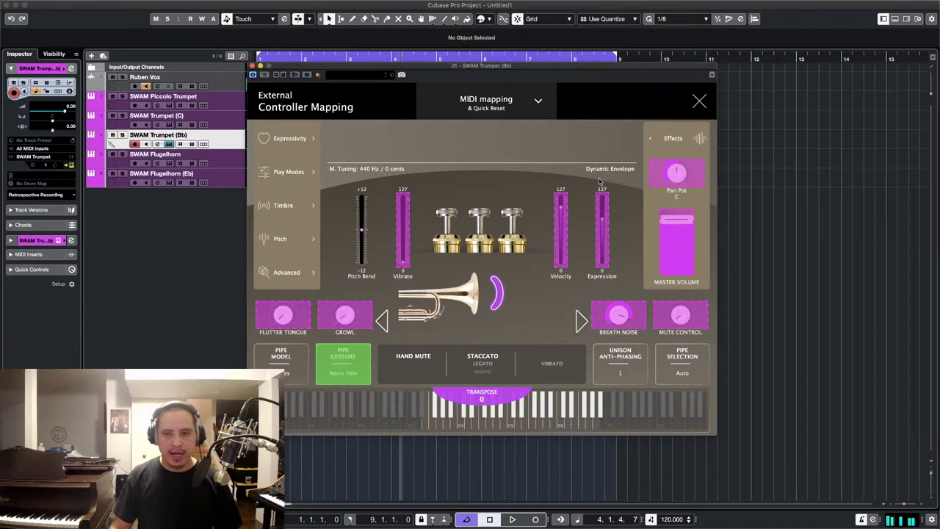
Apply the third advanced curve preset to Mute Control's CC 17 response.
{"action": "left_click", "coordinate": [679, 316]}
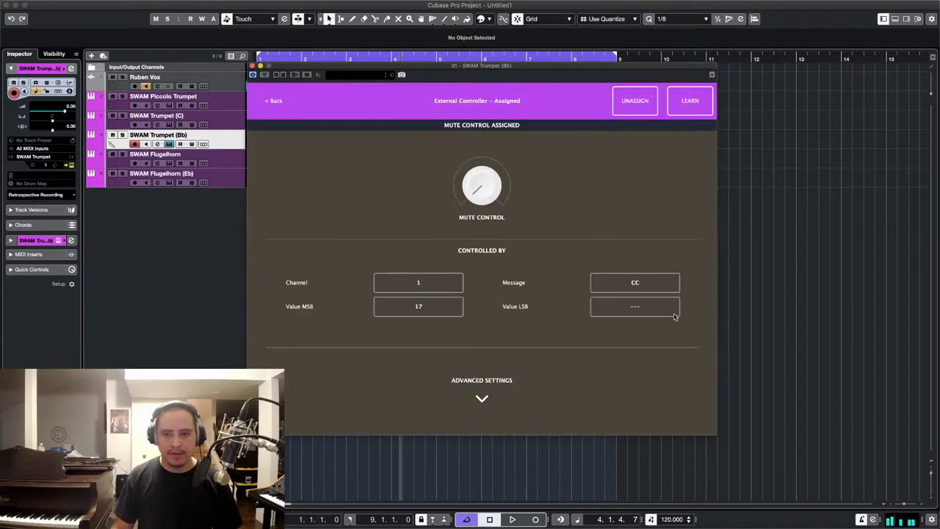
{"action": "left_click", "coordinate": [482, 397]}
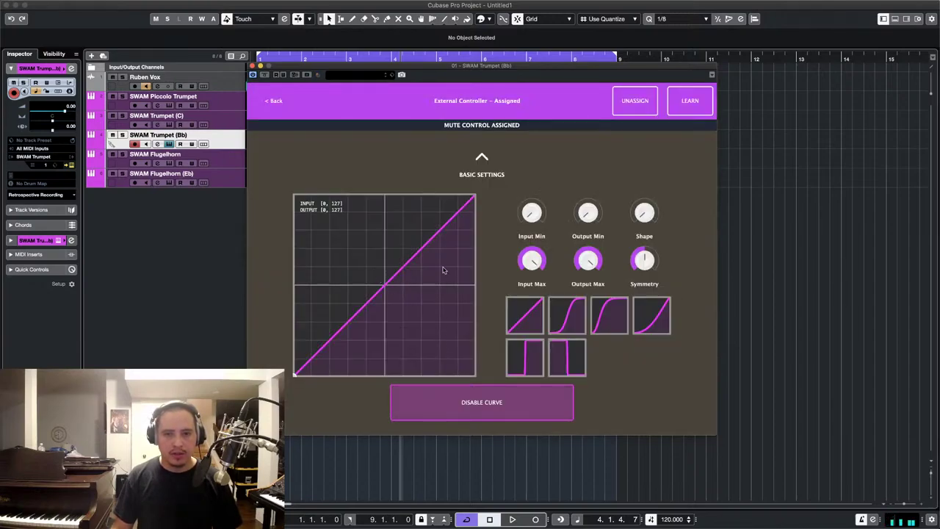
{"action": "left_click", "coordinate": [601, 328]}
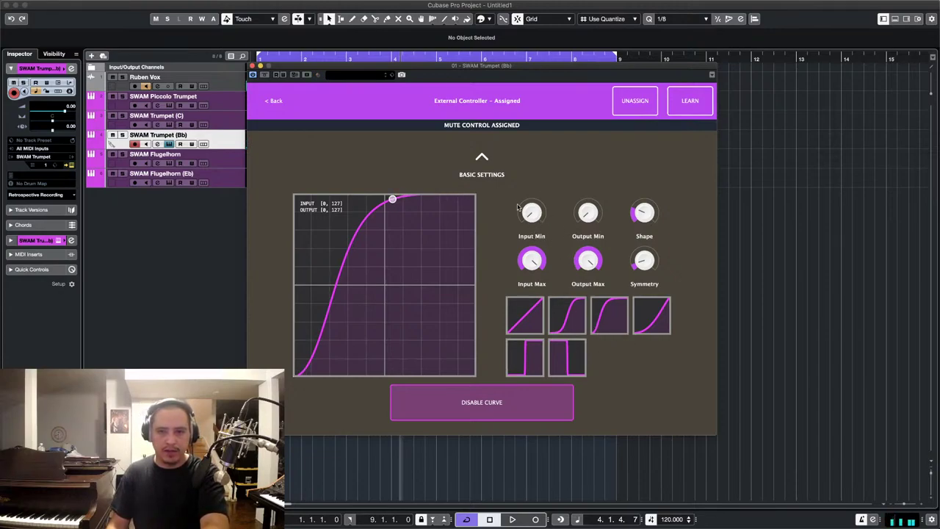
{"action": "left_click", "coordinate": [483, 159]}
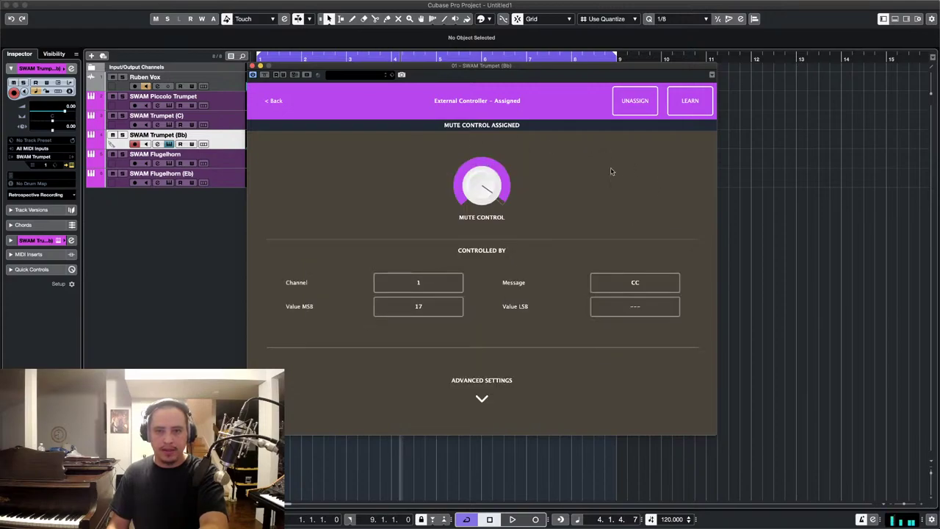
{"action": "left_click", "coordinate": [271, 101]}
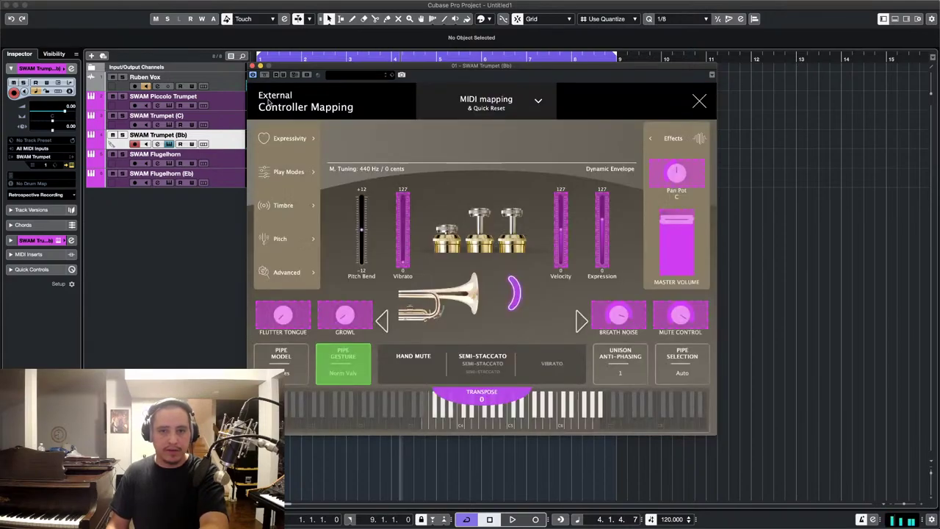
Set the pipe gesture to Fixed Slide and close the External Controller Mapping overlay.
{"action": "left_click", "coordinate": [292, 370]}
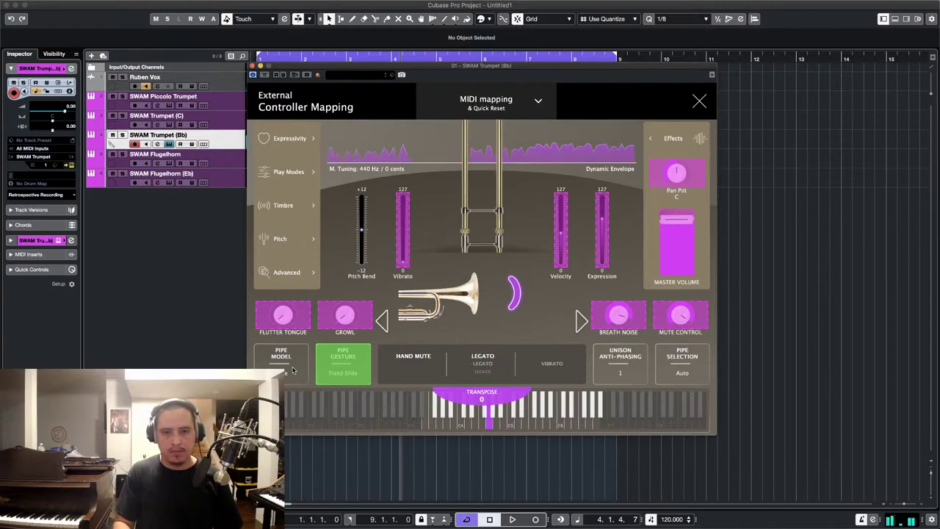
{"action": "left_click", "coordinate": [699, 103]}
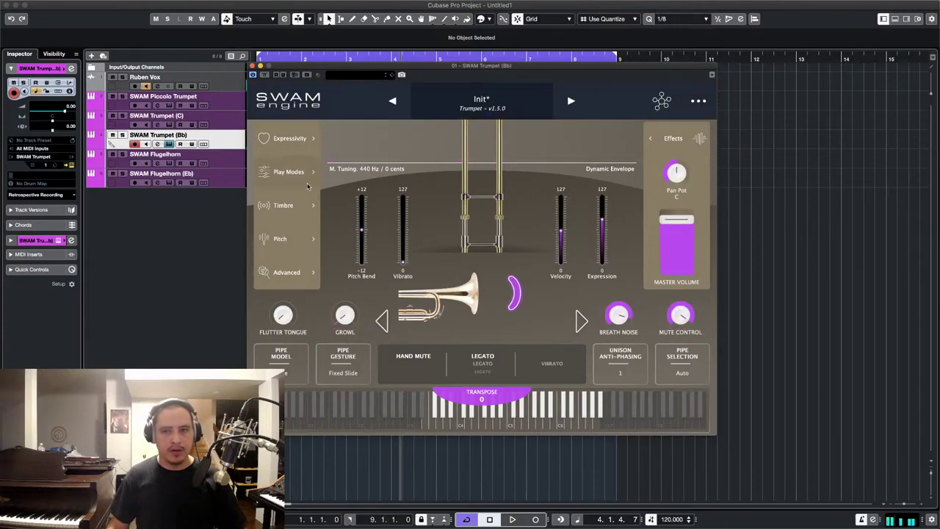
Show the Expressivity parameters and scroll down to Mute Control at 0.97.
{"action": "left_click", "coordinate": [307, 144]}
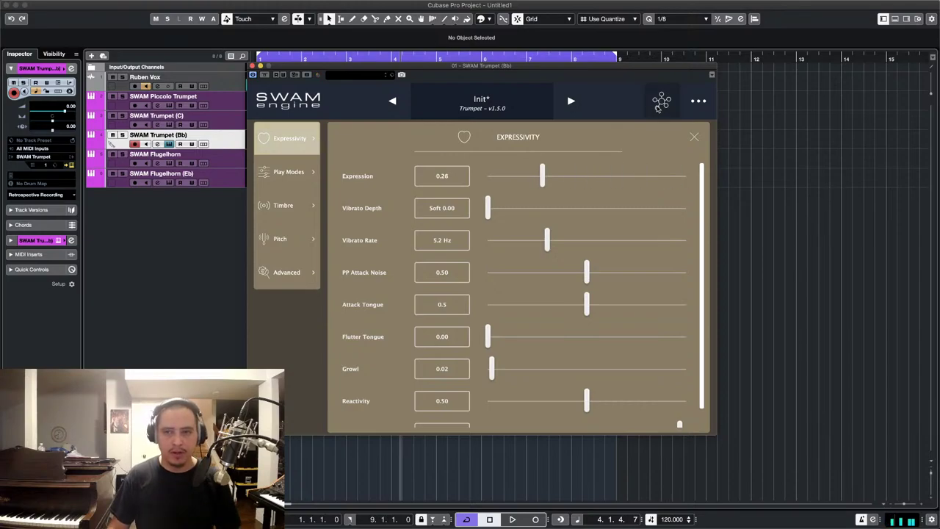
{"action": "left_click", "coordinate": [659, 106]}
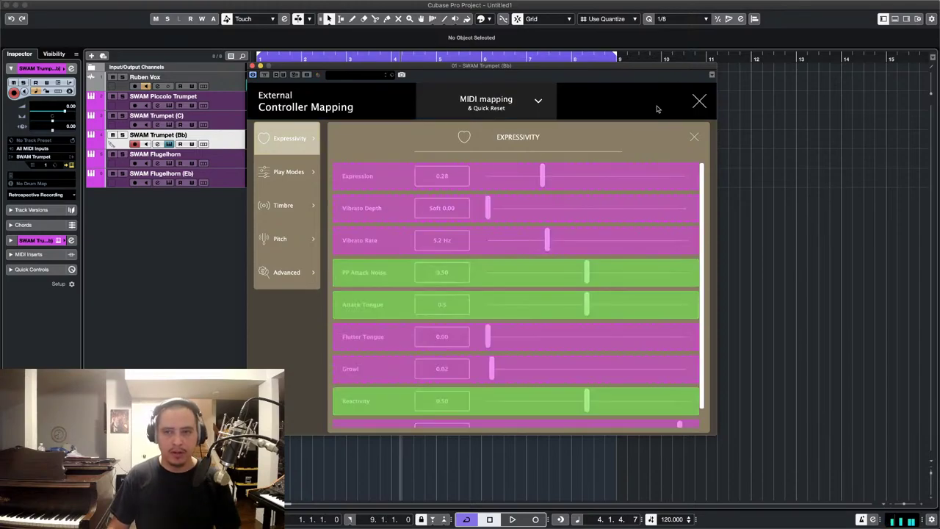
{"action": "left_click", "coordinate": [699, 102]}
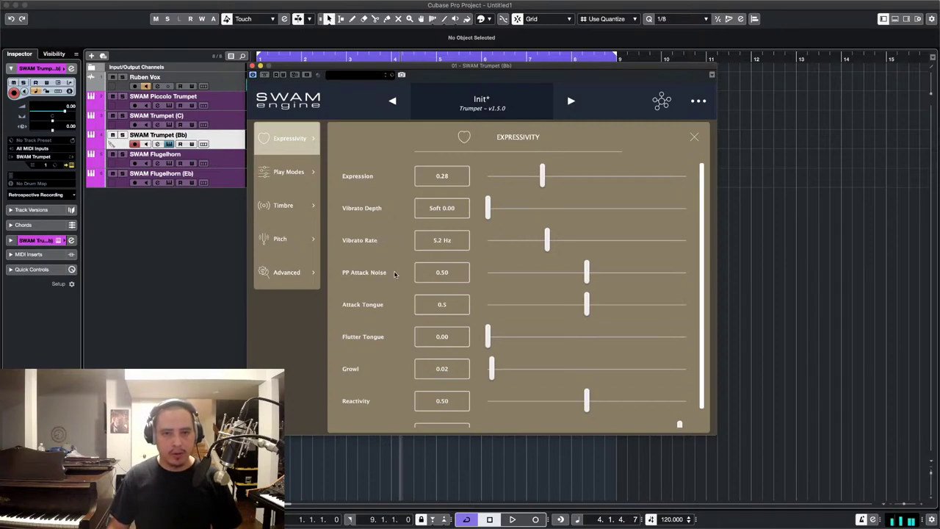
{"action": "scroll", "coordinate": [395, 274], "scroll_direction": "down", "scroll_amount": 1}
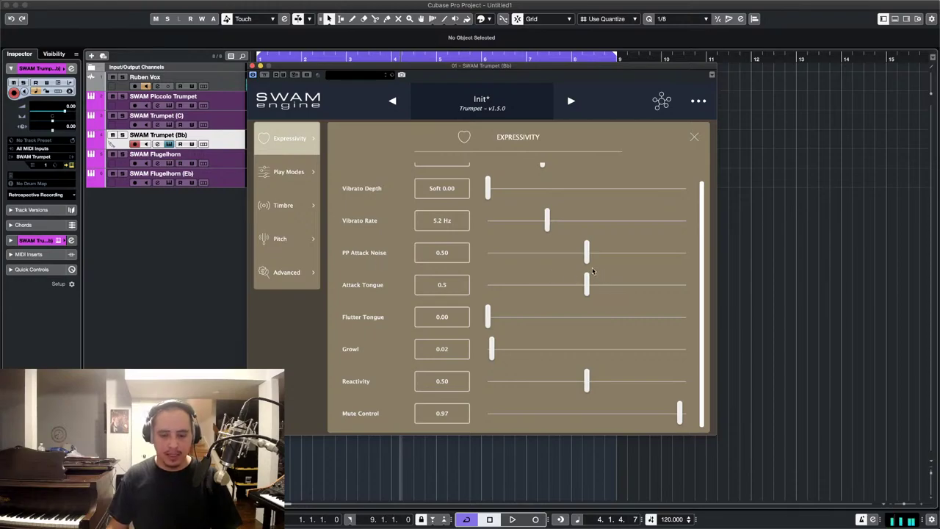
Set PP Attack Noise to 0.49, then sweep Attack Tongue to 1.0, 0.0 and back to 0.5.
{"action": "mouse_move", "coordinate": [588, 264]}
{"action": "left_mouse_down"}
{"action": "mouse_move", "coordinate": [686, 266]}
{"action": "mouse_move", "coordinate": [486, 266]}
{"action": "mouse_move", "coordinate": [587, 264]}
{"action": "left_mouse_up"}
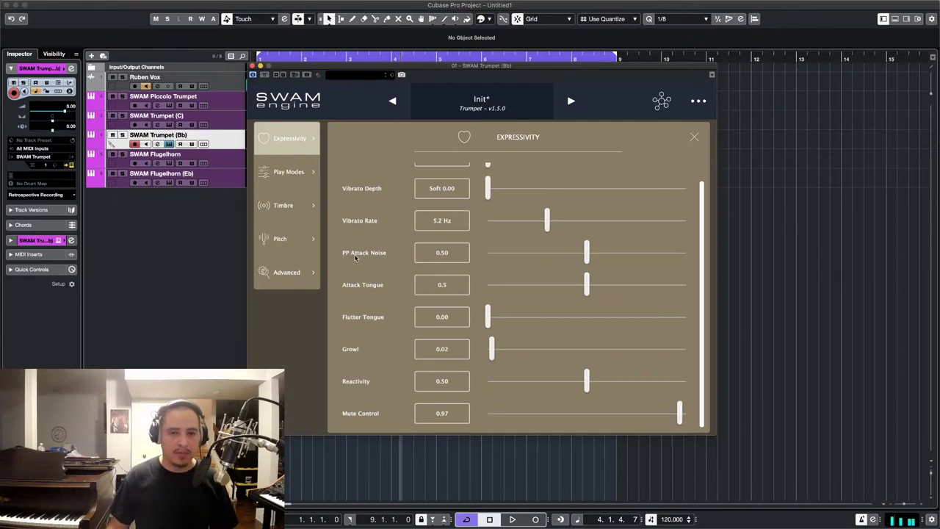
{"action": "mouse_move", "coordinate": [587, 258]}
{"action": "left_mouse_down"}
{"action": "mouse_move", "coordinate": [487, 259]}
{"action": "mouse_move", "coordinate": [685, 274]}
{"action": "mouse_move", "coordinate": [492, 275]}
{"action": "mouse_move", "coordinate": [706, 284]}
{"action": "mouse_move", "coordinate": [588, 276]}
{"action": "left_mouse_up"}
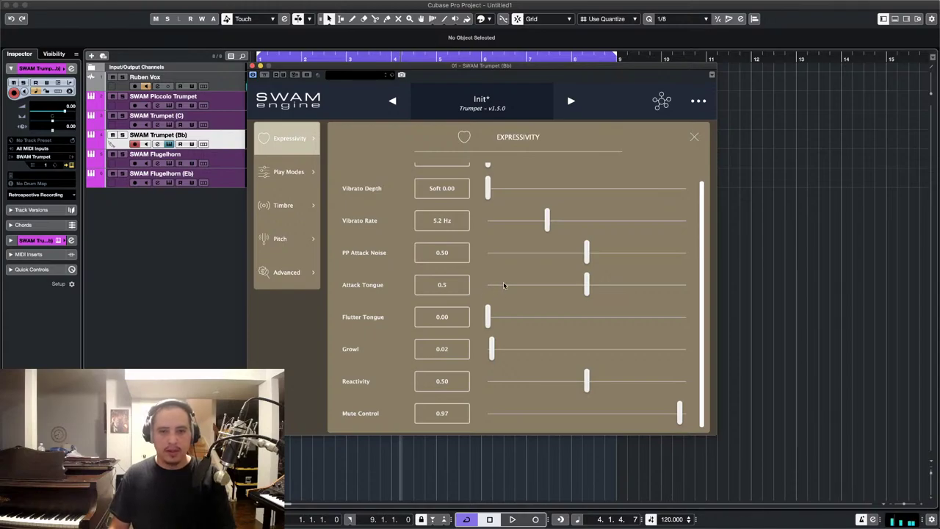
{"action": "left_click_drag", "start_coordinate": [586, 290], "coordinate": [685, 309]}
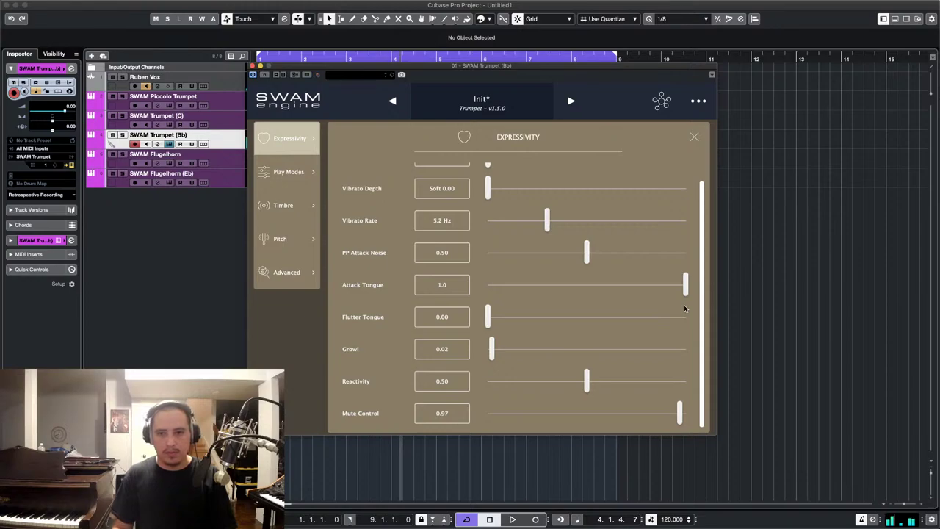
{"action": "left_click_drag", "start_coordinate": [689, 292], "coordinate": [453, 293]}
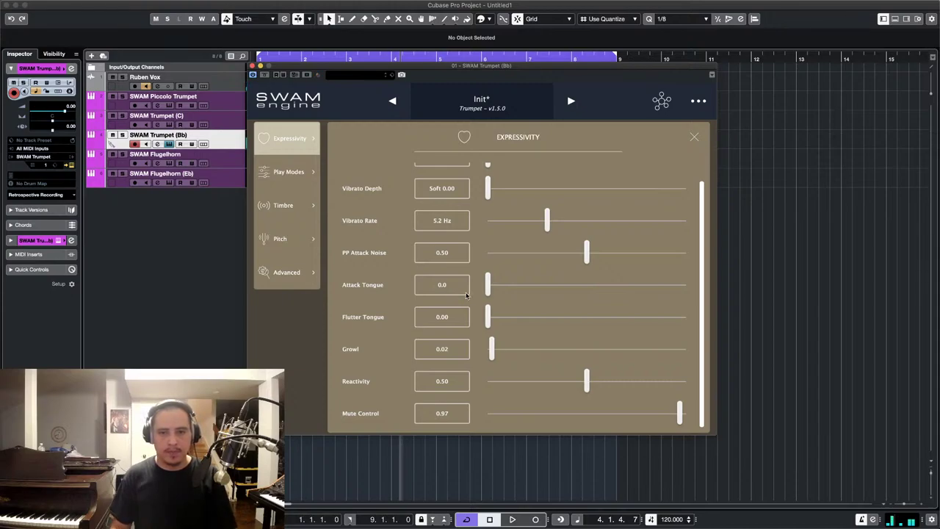
{"action": "left_click_drag", "start_coordinate": [489, 292], "coordinate": [585, 296]}
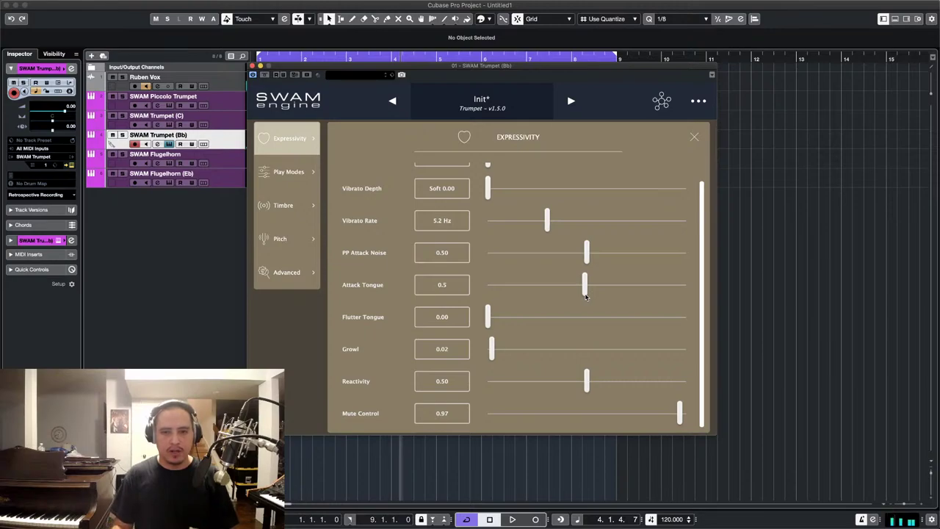
{"action": "left_click_drag", "start_coordinate": [585, 296], "coordinate": [587, 295]}
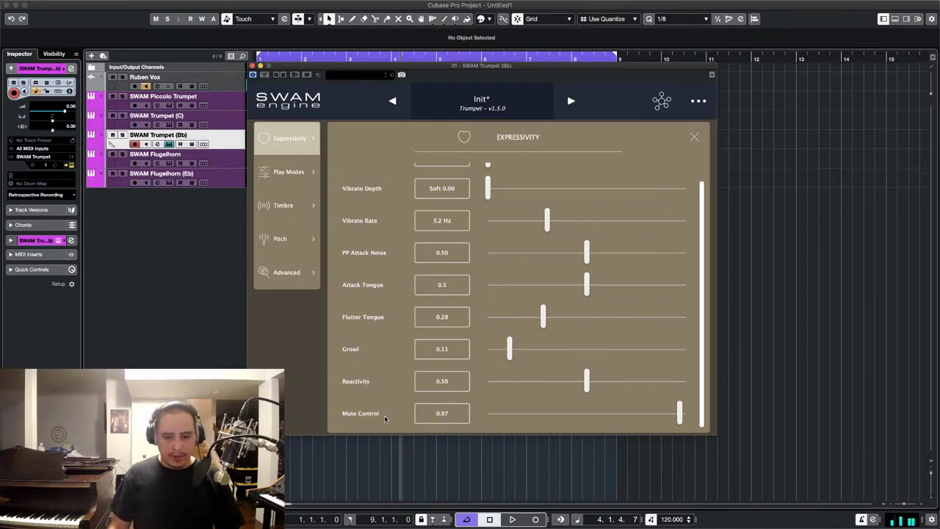
On Play Modes, switch Pipe Model from Slide to Valves and scroll to the Valve and Slide Position rows.
{"action": "left_click", "coordinate": [298, 173]}
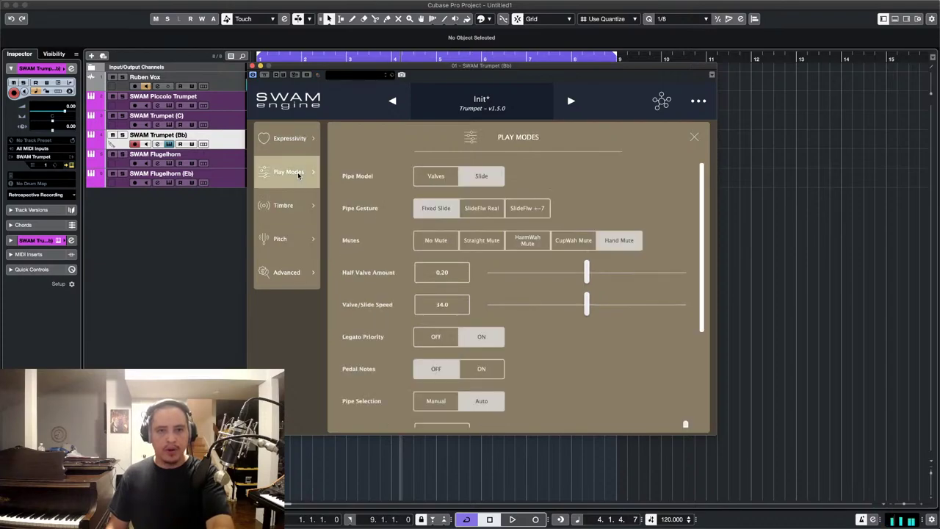
{"action": "left_click", "coordinate": [440, 180]}
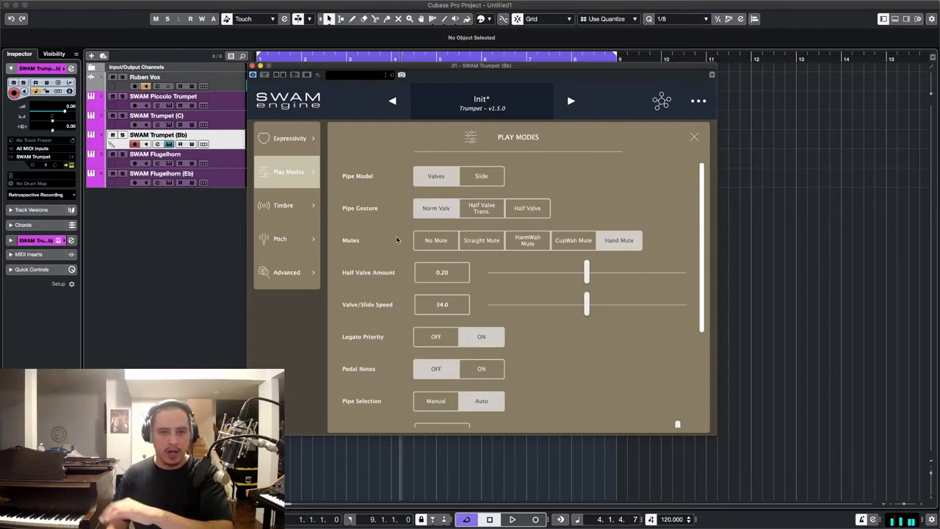
{"action": "scroll", "coordinate": [378, 290], "scroll_direction": "down", "scroll_amount": 1}
{"action": "scroll", "coordinate": [378, 289], "scroll_direction": "down", "scroll_amount": 1}
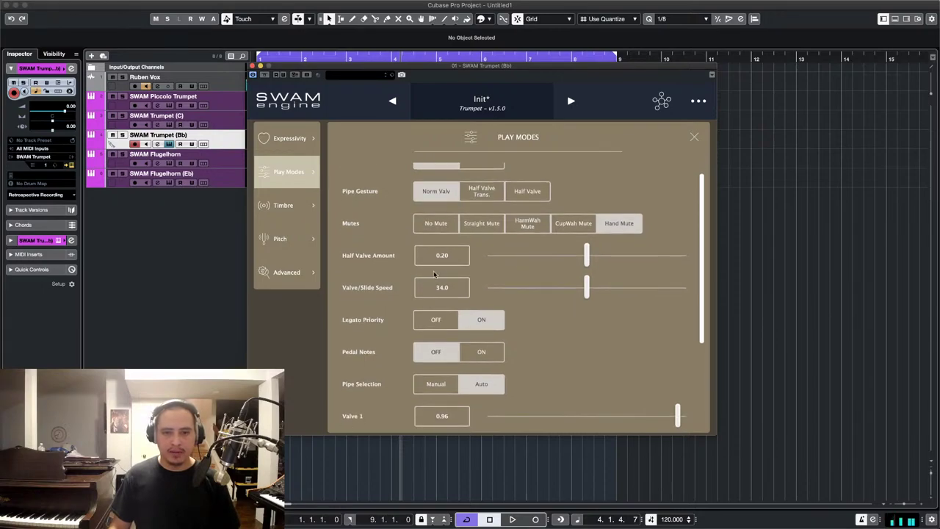
{"action": "scroll", "coordinate": [371, 350], "scroll_direction": "down", "scroll_amount": 4}
{"action": "scroll", "coordinate": [370, 350], "scroll_direction": "down", "scroll_amount": 1}
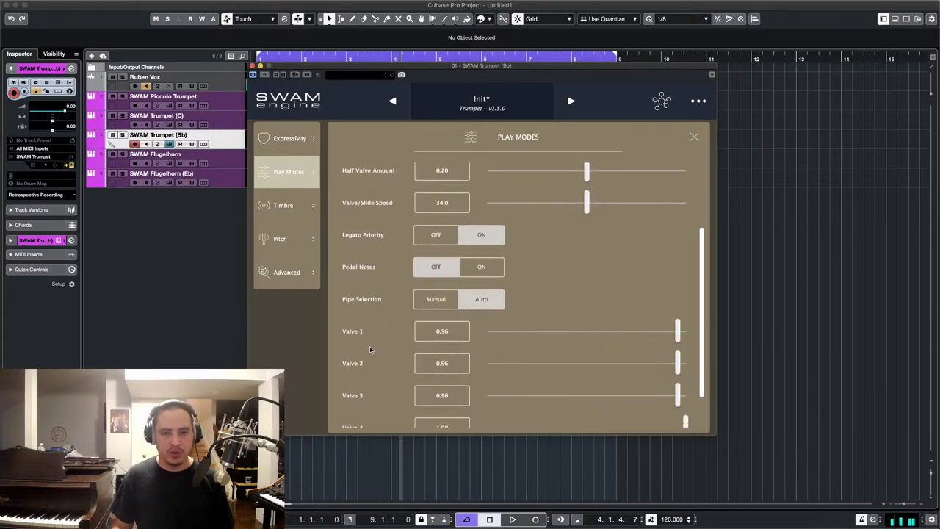
{"action": "scroll", "coordinate": [370, 348], "scroll_direction": "down", "scroll_amount": 2}
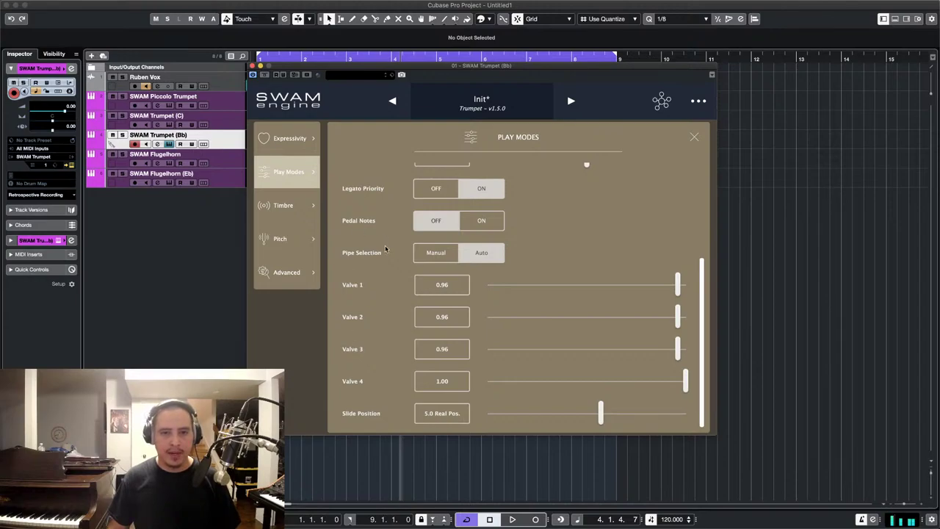
On the trumpet's Timbre page, sweep Bell Resonance to 1.00 and back to 0.00, then raise Dirtiness to 0.9.
{"action": "left_click", "coordinate": [285, 204]}
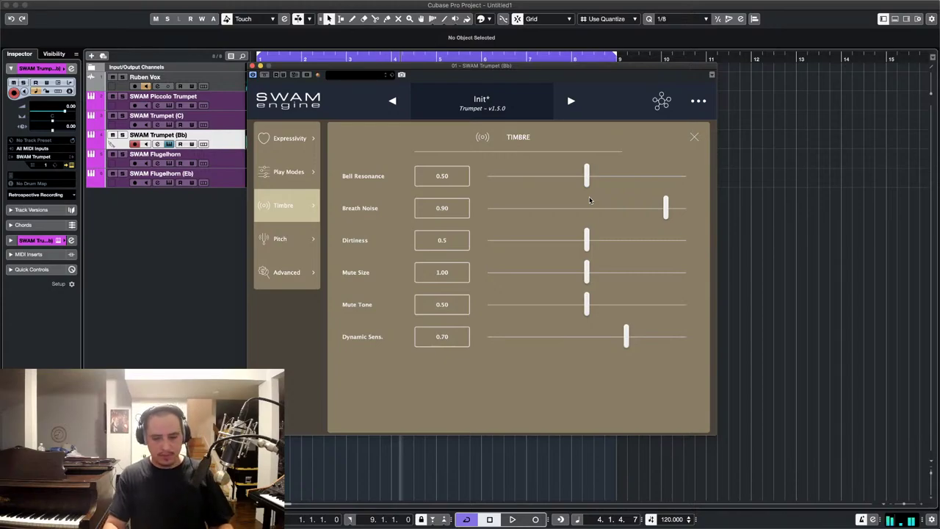
{"action": "left_click_drag", "start_coordinate": [587, 177], "coordinate": [689, 194]}
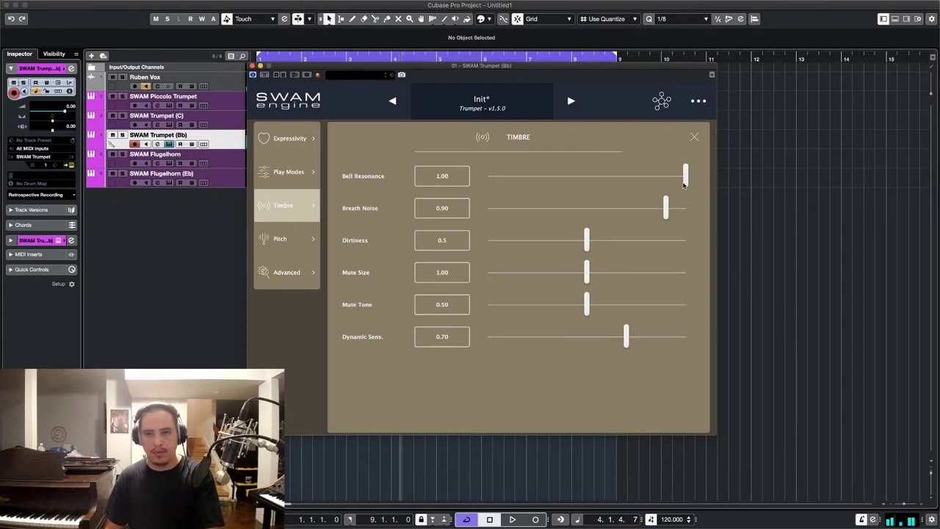
{"action": "left_click_drag", "start_coordinate": [685, 180], "coordinate": [481, 186]}
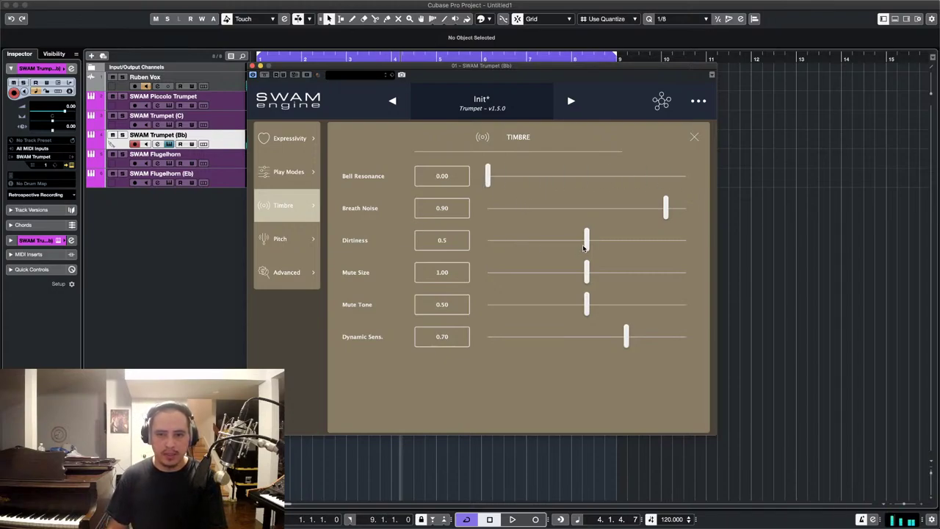
{"action": "left_click_drag", "start_coordinate": [585, 245], "coordinate": [674, 251]}
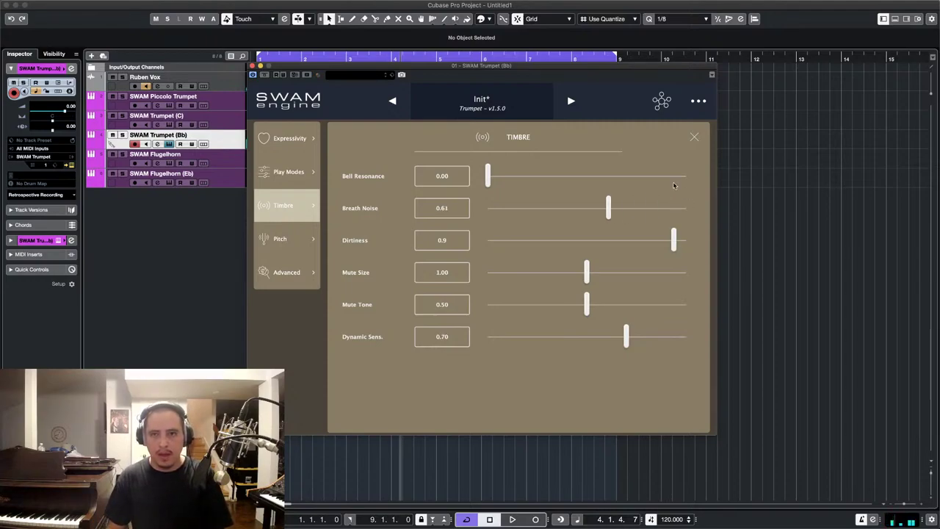
Switch the trumpet's mute from Hand Mute to No Mute, then return to the Timbre page.
{"action": "left_click", "coordinate": [694, 137]}
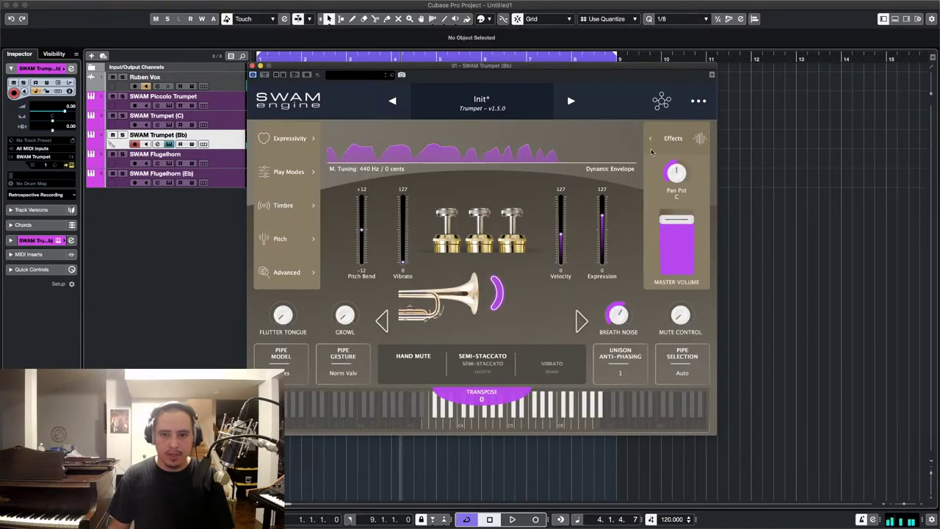
{"action": "left_click", "coordinate": [383, 321]}
{"action": "left_click", "coordinate": [389, 328]}
{"action": "left_click", "coordinate": [389, 328]}
{"action": "left_click", "coordinate": [388, 328]}
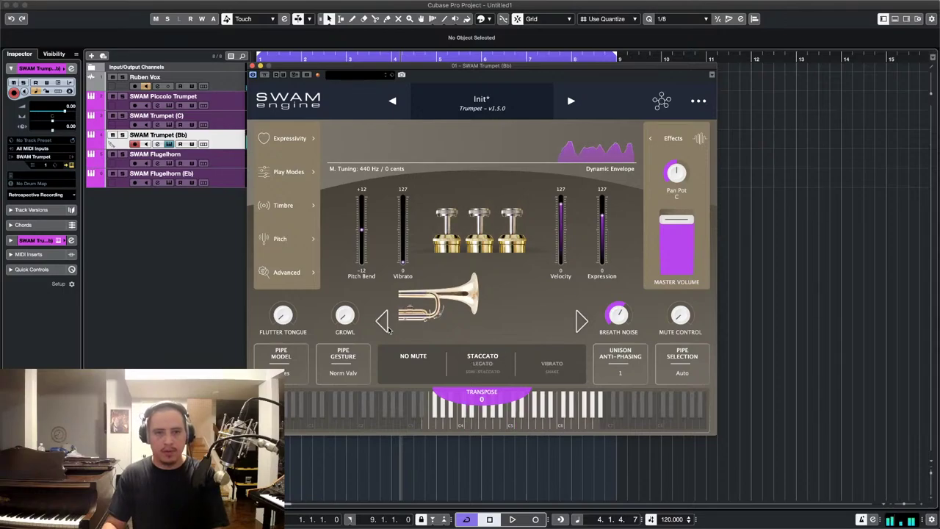
{"action": "left_click", "coordinate": [300, 176]}
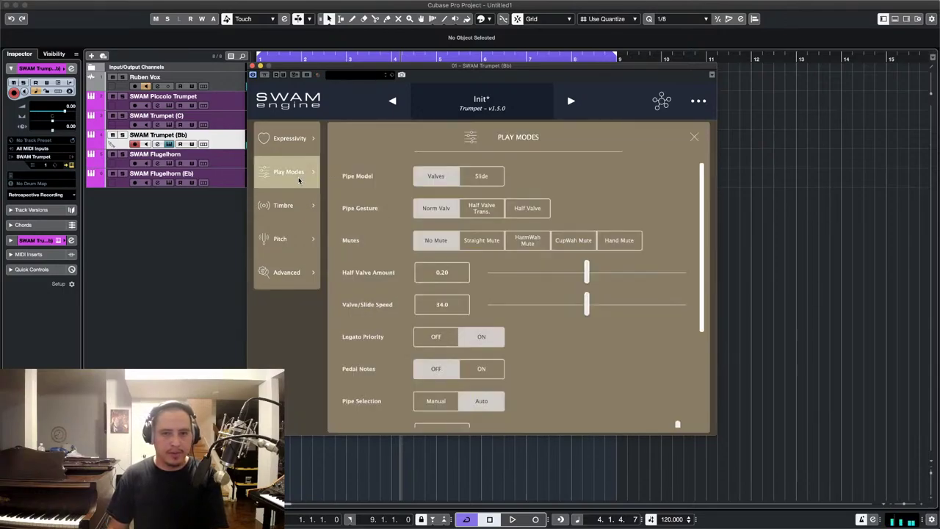
{"action": "left_click", "coordinate": [297, 207]}
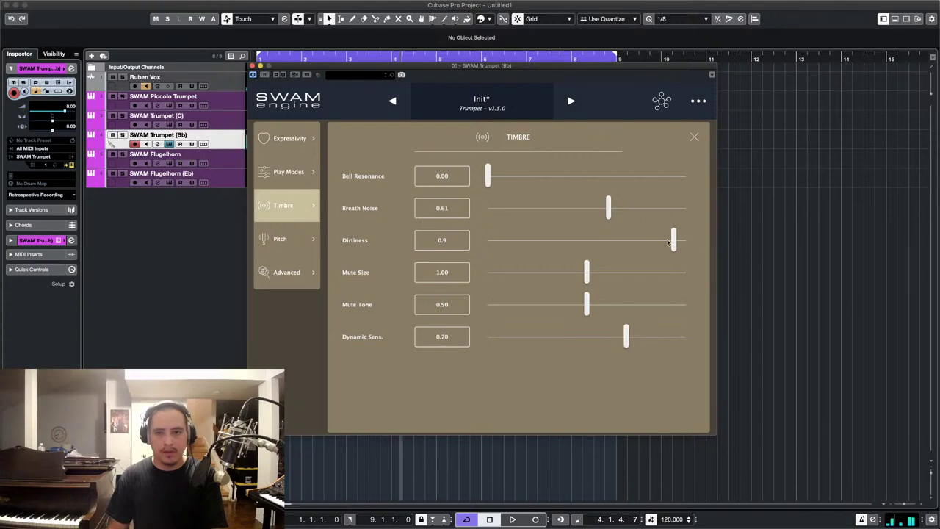
Lower Dirtiness from 0.9 to 0.5 and fine-tune Bell Resonance down to 0.45.
{"action": "left_click_drag", "start_coordinate": [668, 242], "coordinate": [585, 246]}
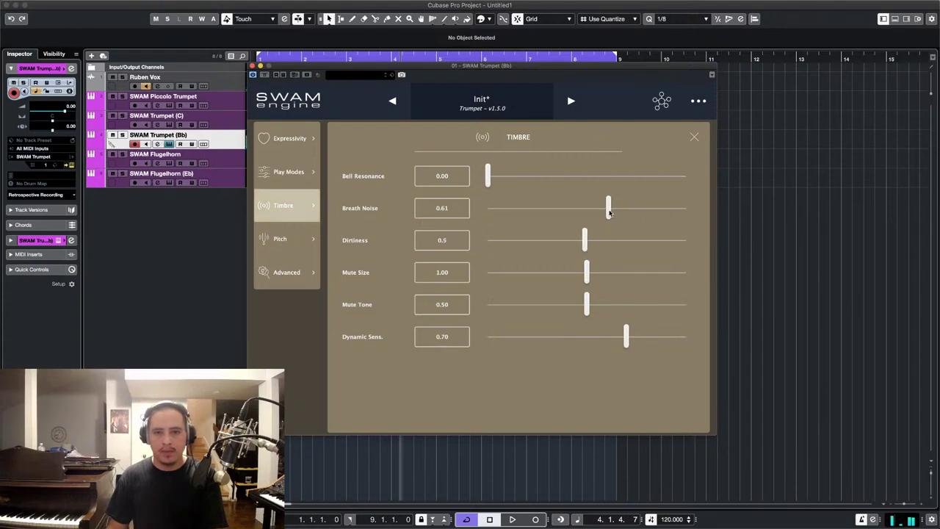
{"action": "left_click_drag", "start_coordinate": [487, 176], "coordinate": [581, 189]}
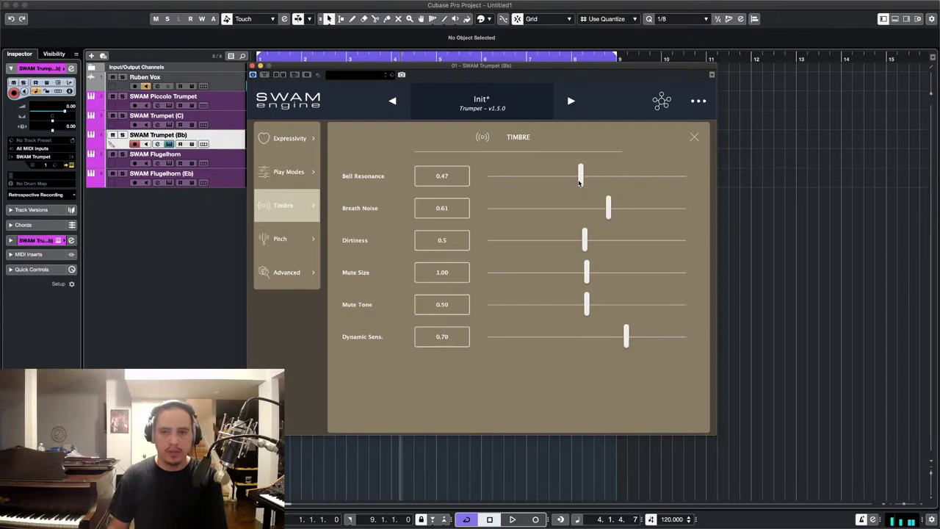
{"action": "mouse_move", "coordinate": [579, 183]}
{"action": "left_mouse_down"}
{"action": "mouse_move", "coordinate": [525, 183]}
{"action": "mouse_move", "coordinate": [596, 184]}
{"action": "mouse_move", "coordinate": [579, 189]}
{"action": "left_mouse_up"}
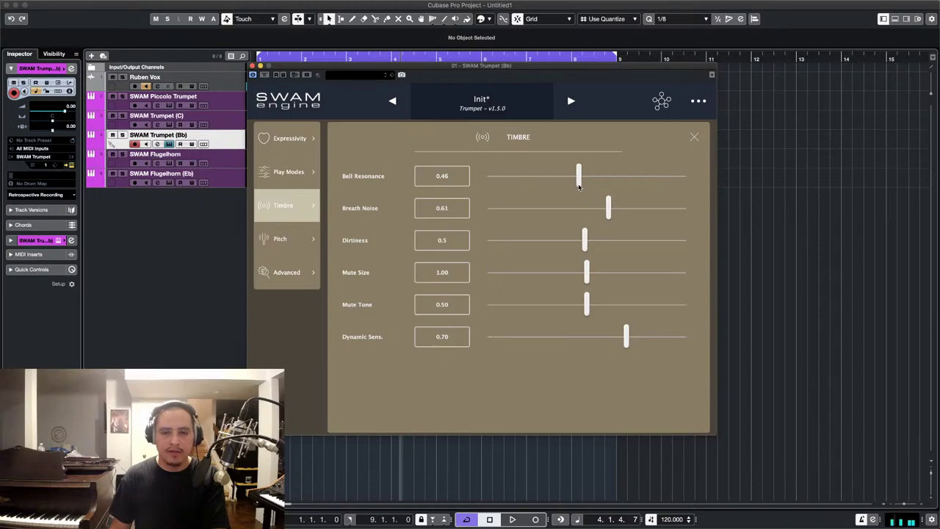
{"action": "left_click_drag", "start_coordinate": [579, 186], "coordinate": [576, 186]}
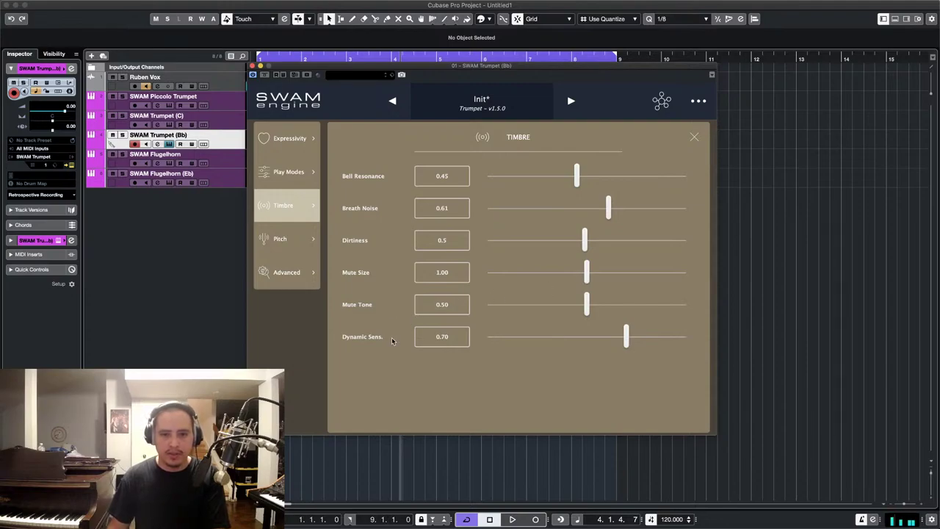
Check the Pitch page's Micro Tuning tab, then return to Master Tuning (440.0 Hz, bend 12, transpose 0).
{"action": "left_click", "coordinate": [310, 248]}
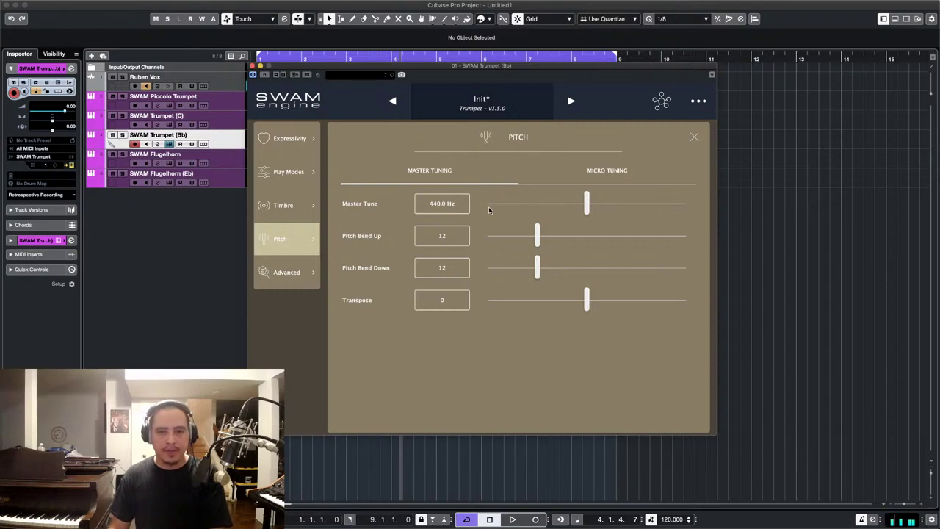
{"action": "left_click", "coordinate": [591, 175]}
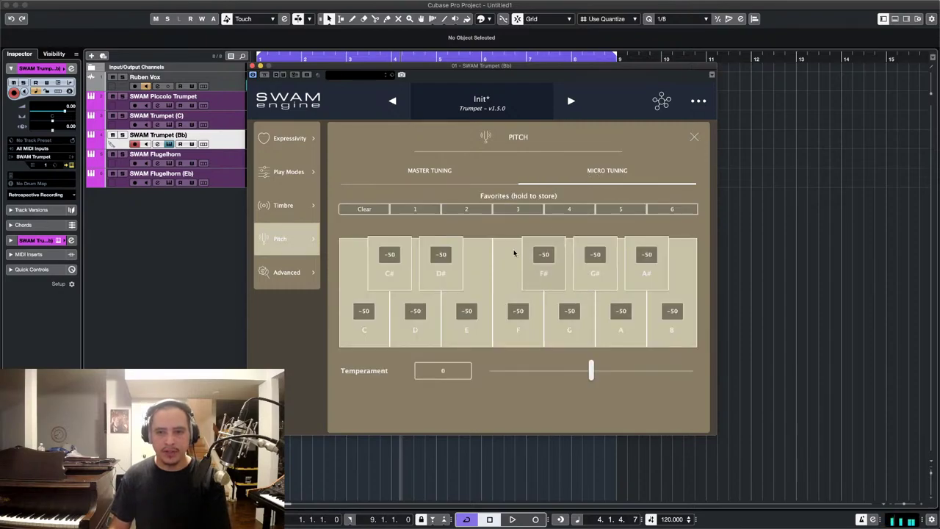
{"action": "left_click", "coordinate": [445, 173]}
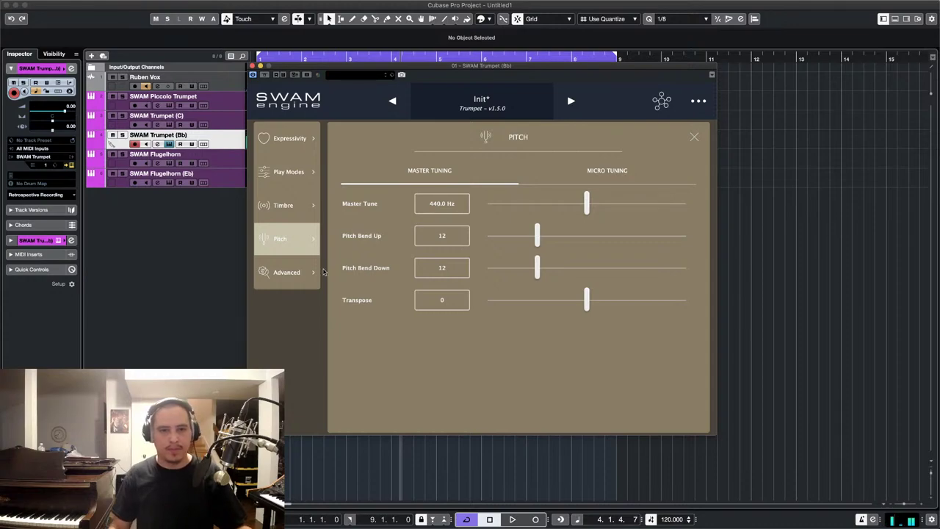
On the Advanced page, try Unison Anti-Phasing values 2, 3, 4 and 1, settling on 2.
{"action": "left_click", "coordinate": [287, 272]}
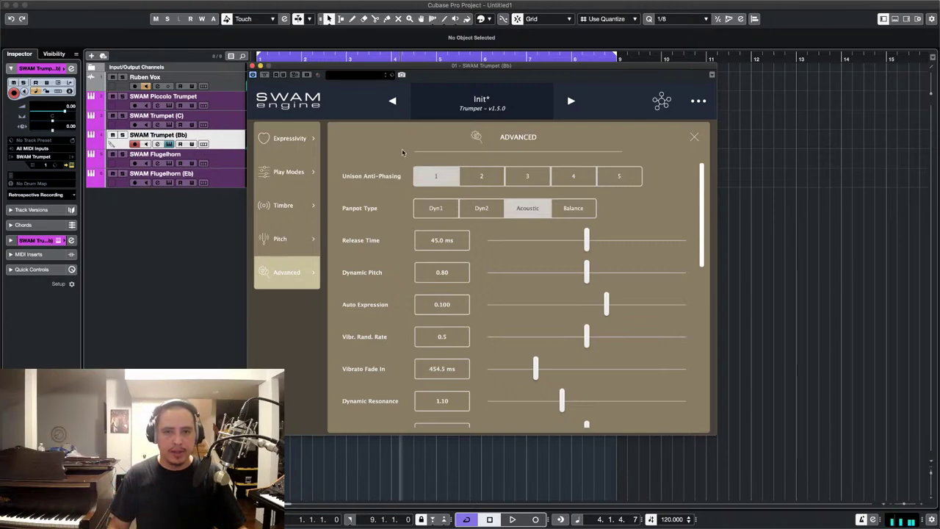
{"action": "left_click", "coordinate": [479, 176]}
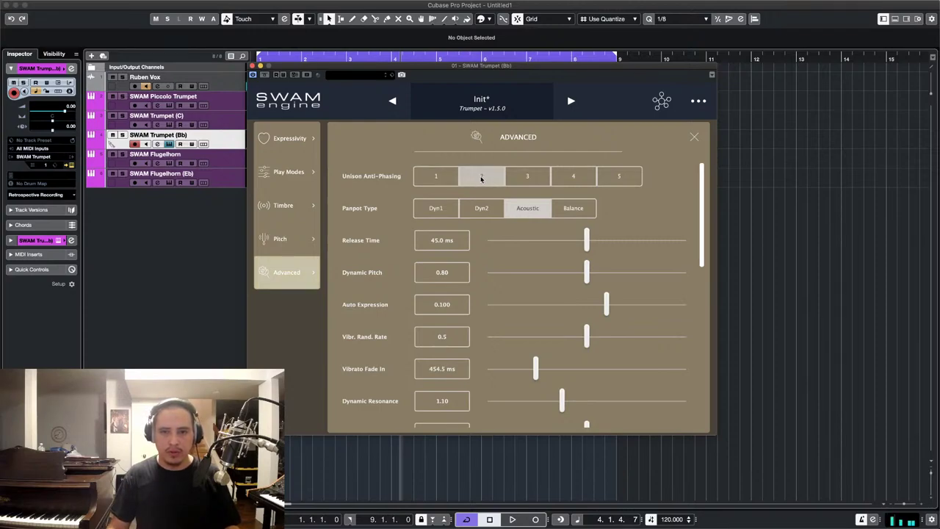
{"action": "left_click", "coordinate": [526, 177]}
{"action": "left_click", "coordinate": [572, 183]}
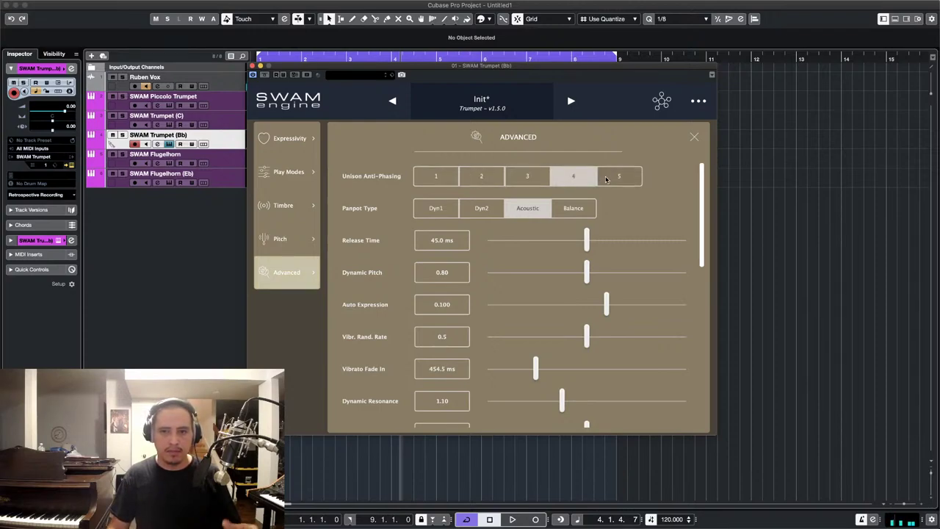
{"action": "left_click", "coordinate": [438, 179]}
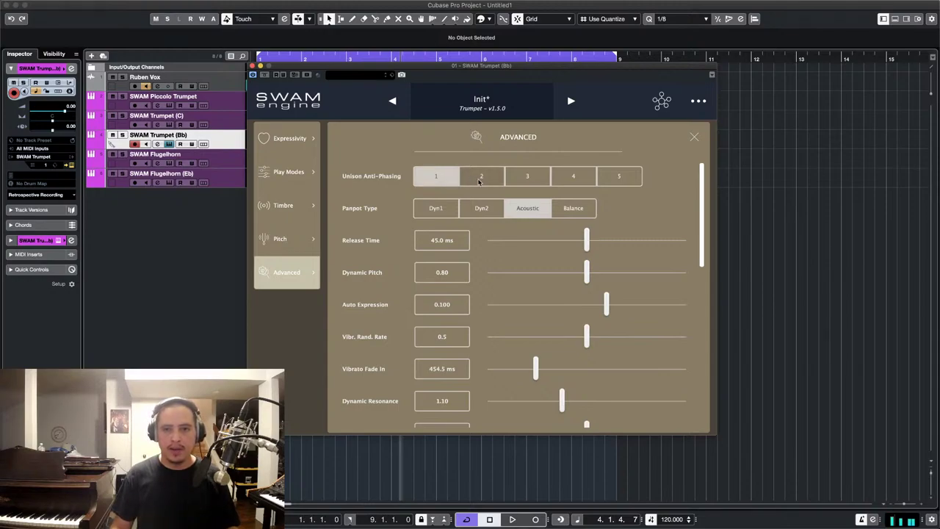
{"action": "left_click", "coordinate": [475, 181]}
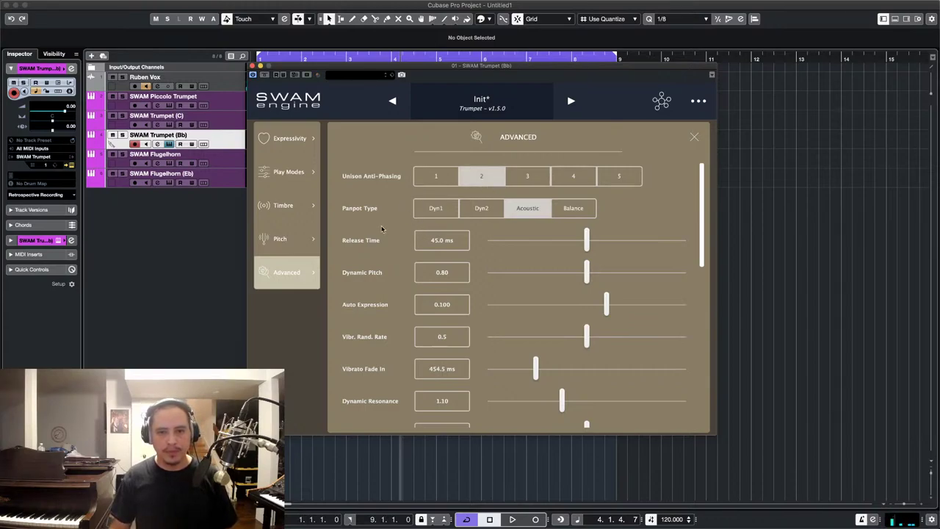
{"action": "scroll", "coordinate": [379, 271], "scroll_direction": "down", "scroll_amount": 2}
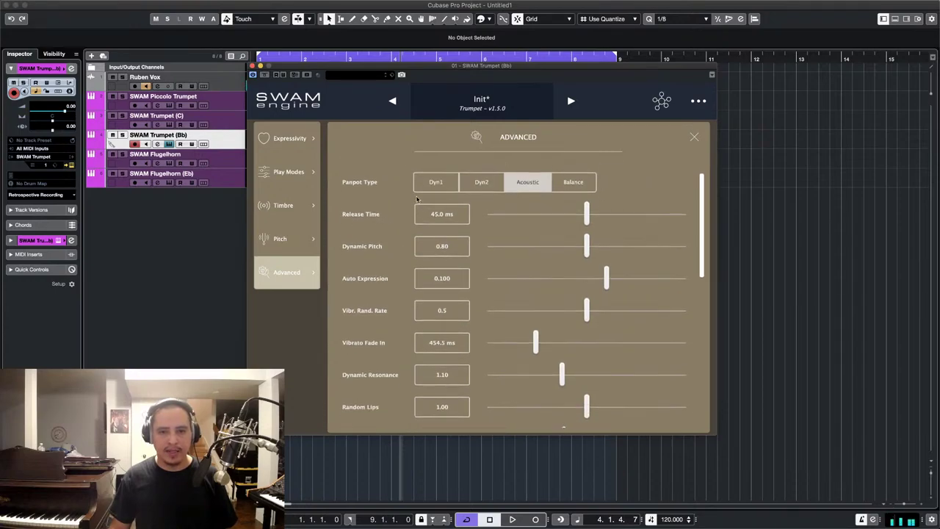
{"action": "scroll", "coordinate": [387, 353], "scroll_direction": "down", "scroll_amount": 10}
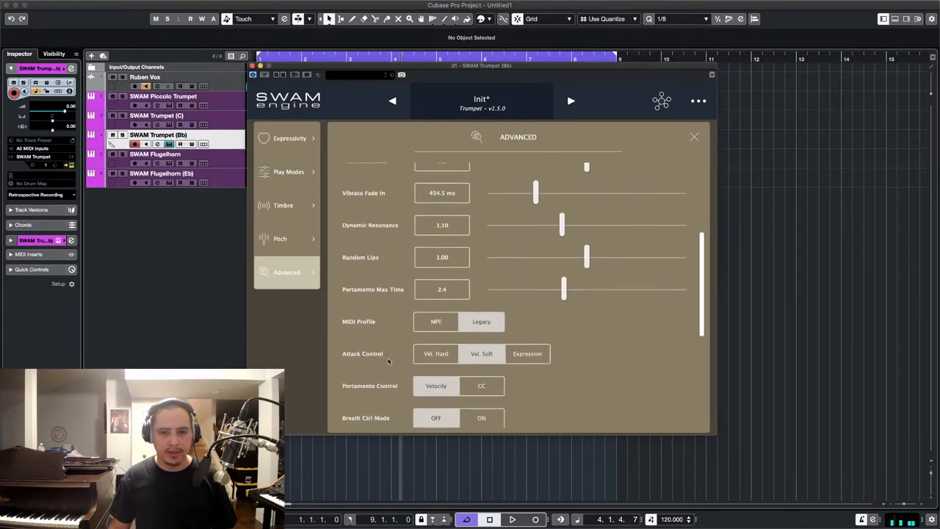
{"action": "scroll", "coordinate": [385, 282], "scroll_direction": "down", "scroll_amount": 1}
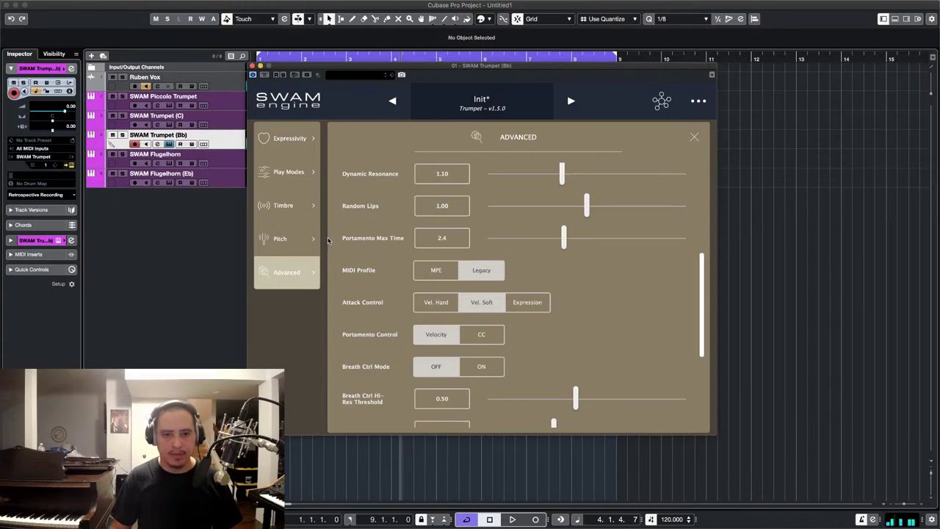
{"action": "scroll", "coordinate": [352, 298], "scroll_direction": "down", "scroll_amount": 2}
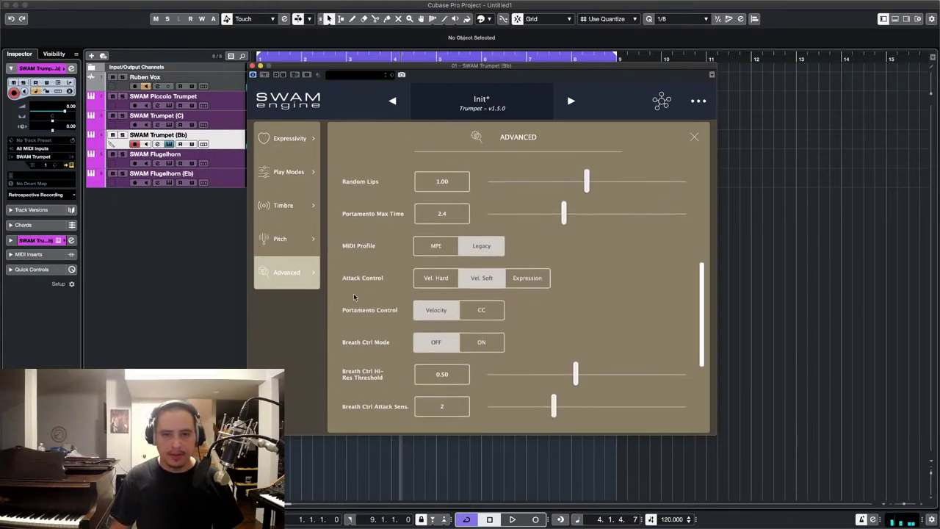
{"action": "left_click", "coordinate": [435, 250]}
{"action": "left_click", "coordinate": [463, 248]}
{"action": "left_click", "coordinate": [453, 248]}
{"action": "left_click", "coordinate": [470, 249]}
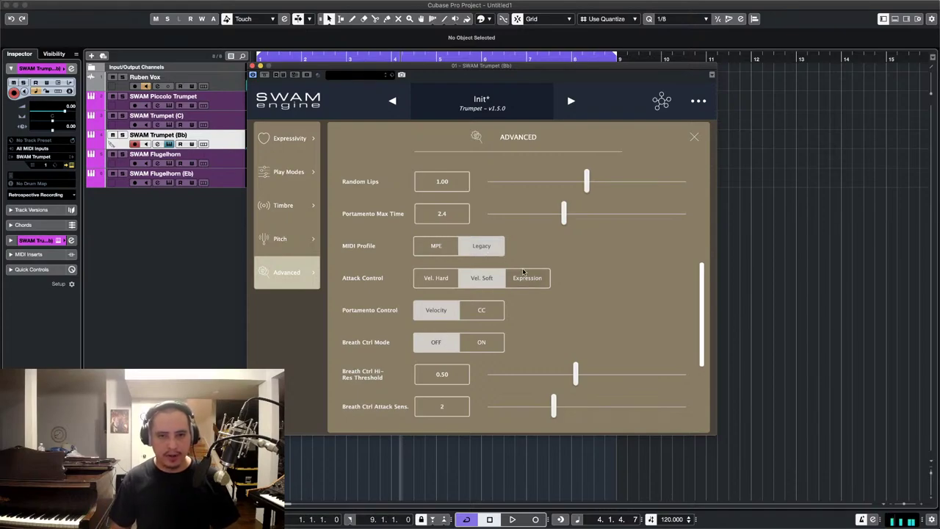
{"action": "left_click", "coordinate": [437, 280]}
{"action": "left_click", "coordinate": [485, 282]}
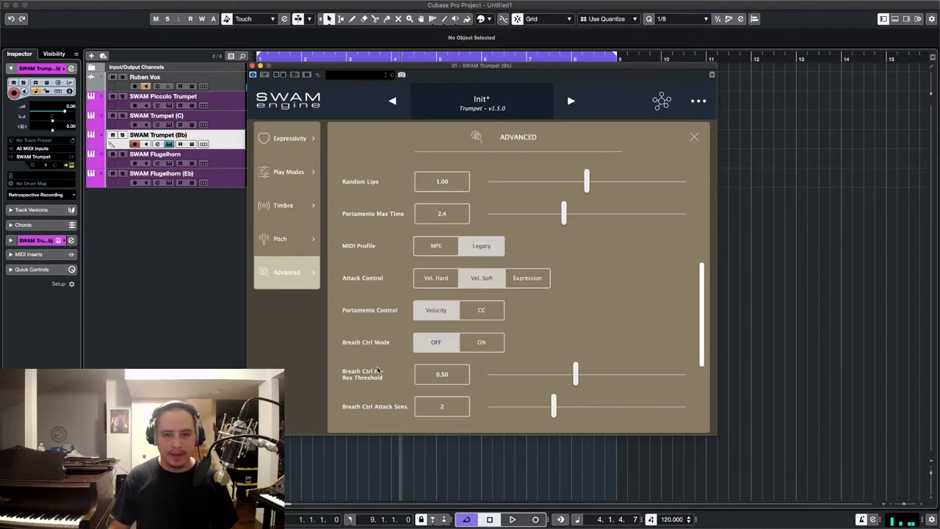
Leave Advanced, reveal the transpose controls, and show the Effects page (Compressor 0.50, Bell Angle 0.30).
{"action": "left_click", "coordinate": [695, 137]}
{"action": "left_click", "coordinate": [698, 102]}
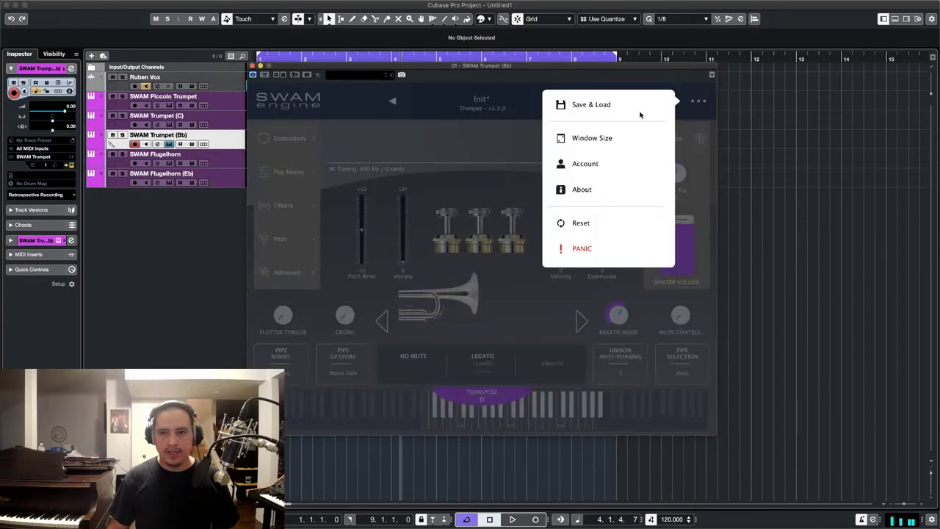
{"action": "left_click", "coordinate": [487, 141]}
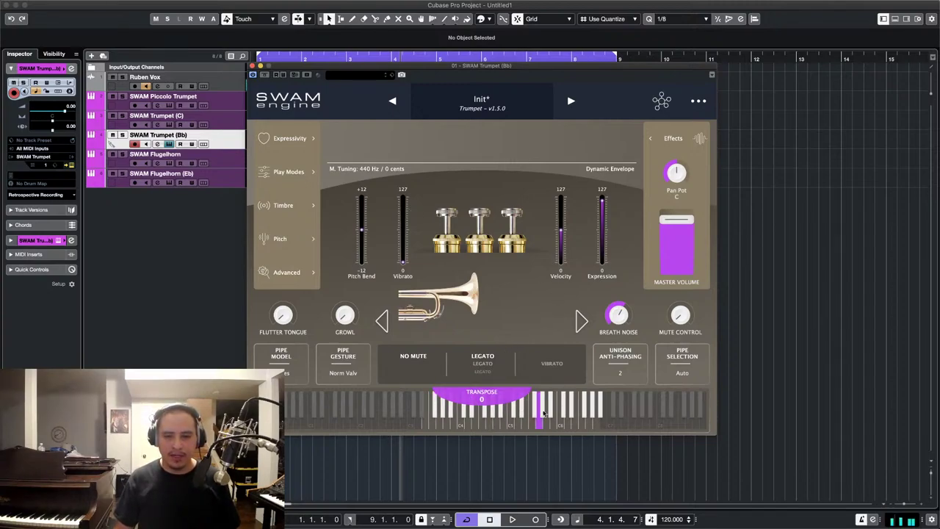
{"action": "left_click", "coordinate": [483, 400]}
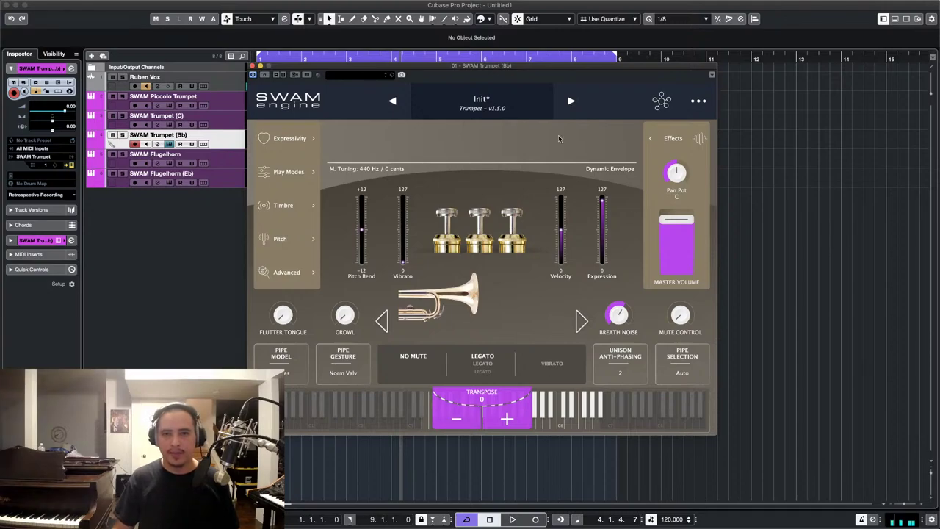
{"action": "left_click", "coordinate": [665, 139]}
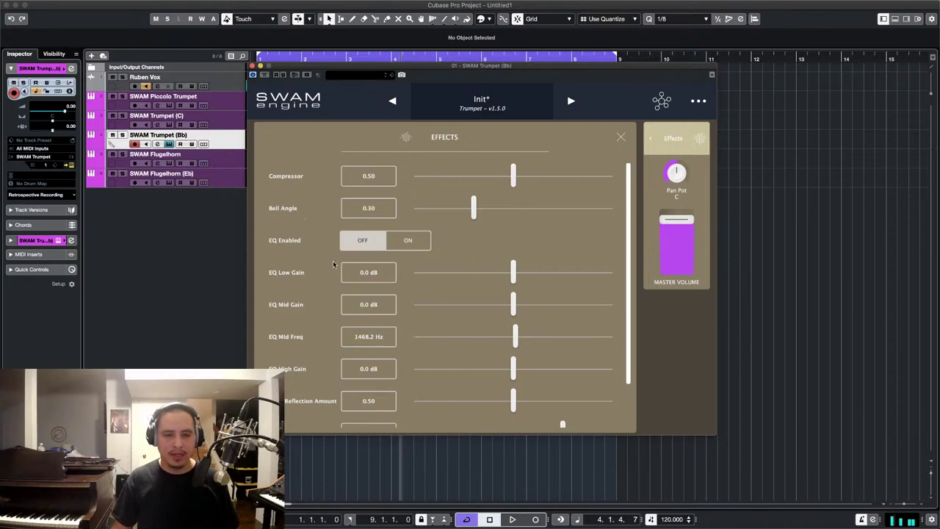
Scroll the Effects list to Reverb Mix and Reverb Time, then close the Effects page.
{"action": "scroll", "coordinate": [309, 317], "scroll_direction": "down", "scroll_amount": 3}
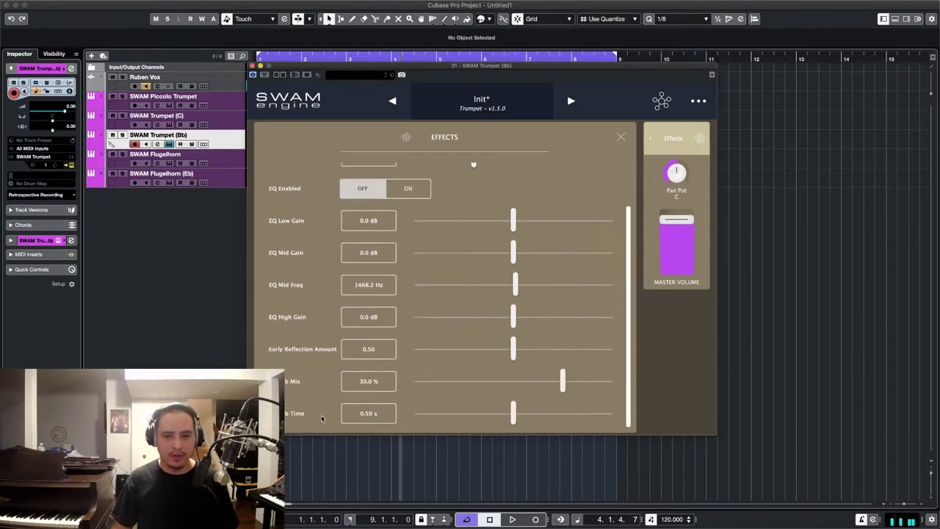
{"action": "left_click", "coordinate": [620, 139]}
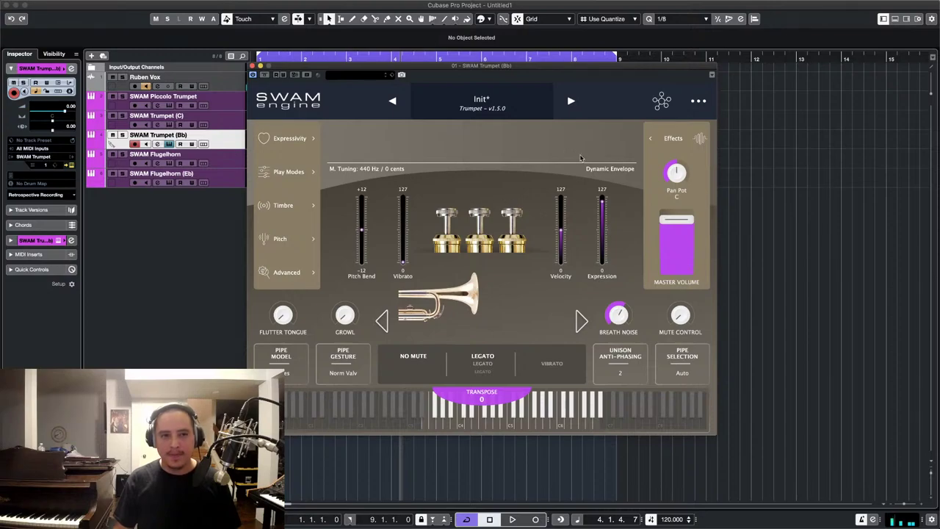
Close the trumpet window and open the SWAM Flugelhorn track's instrument editor.
{"action": "left_click", "coordinate": [252, 65]}
{"action": "left_click", "coordinate": [215, 157]}
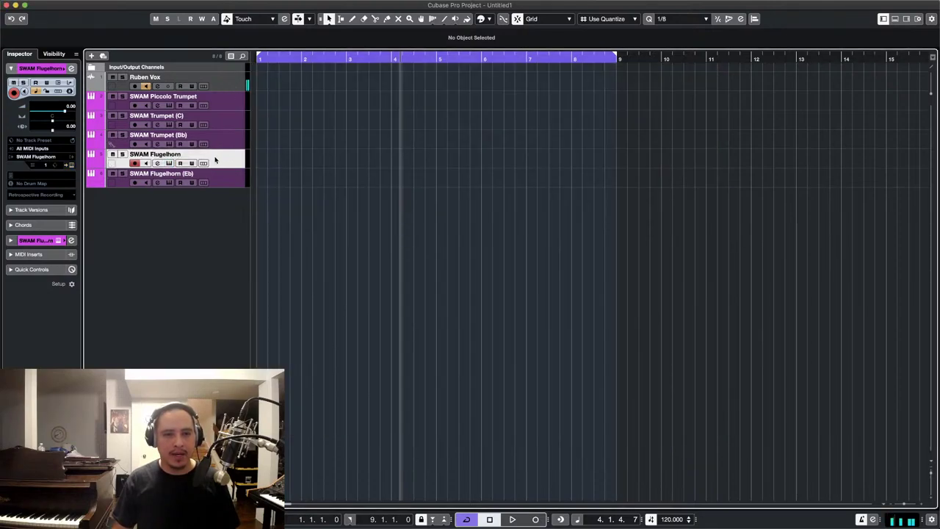
{"action": "left_click", "coordinate": [171, 163]}
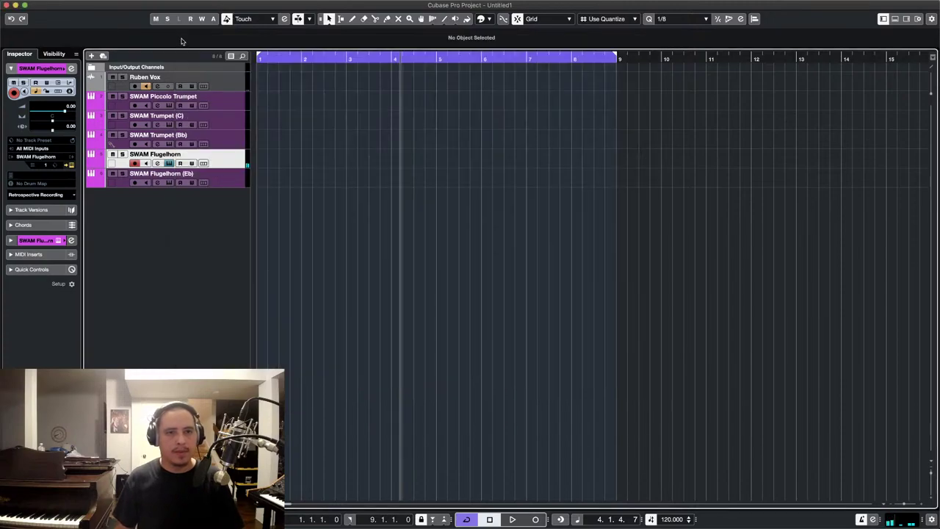
Close the Flugelhorn window and open the SWAM Flugelhorn (Eb) track's instrument editor.
{"action": "left_click", "coordinate": [181, 39]}
{"action": "left_click", "coordinate": [205, 179]}
{"action": "left_click", "coordinate": [169, 183]}
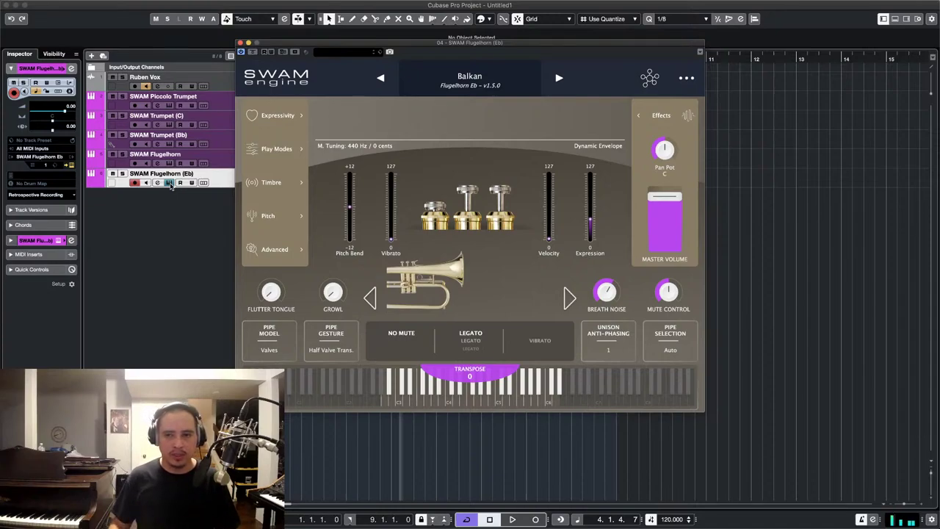
Enable monitoring on the Flugelhorn (Eb) track and nudge its instrument window slightly higher.
{"action": "left_click", "coordinate": [170, 183]}
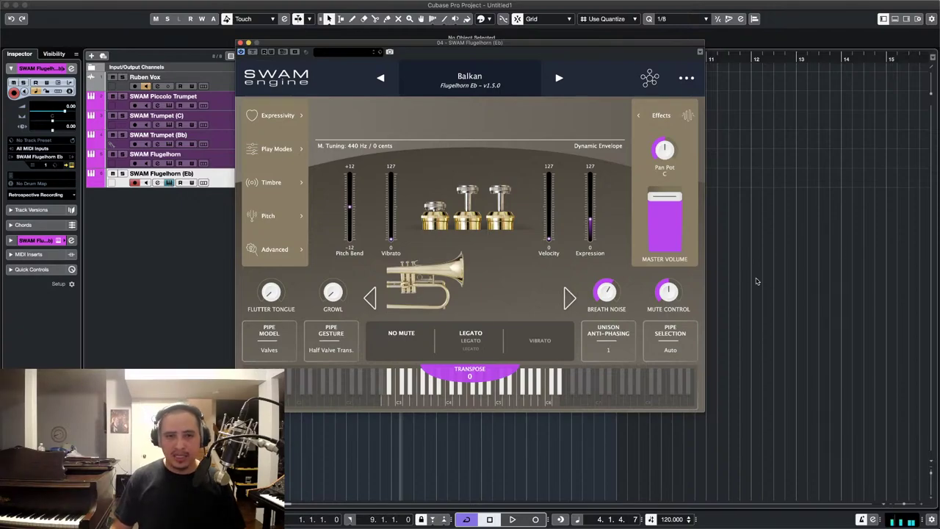
{"action": "left_click_drag", "start_coordinate": [371, 44], "coordinate": [386, 25]}
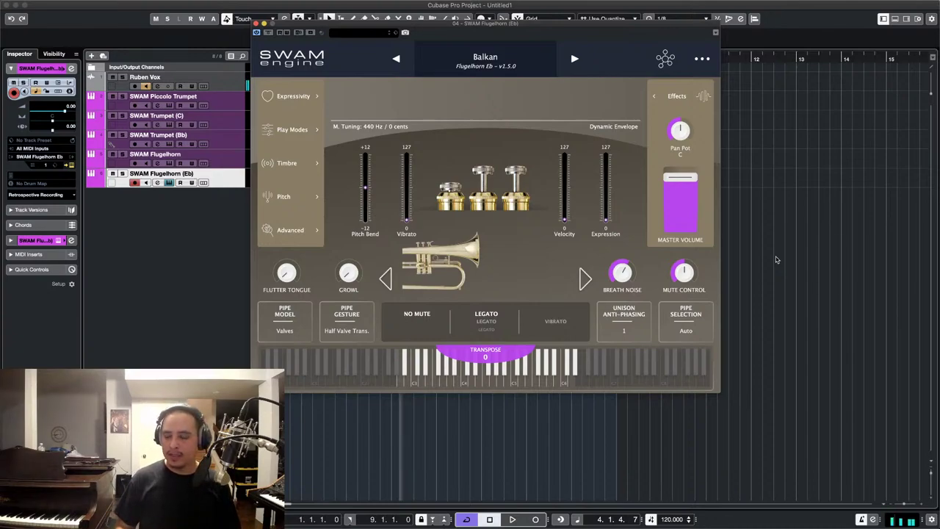
{"action": "left_click", "coordinate": [885, 340]}
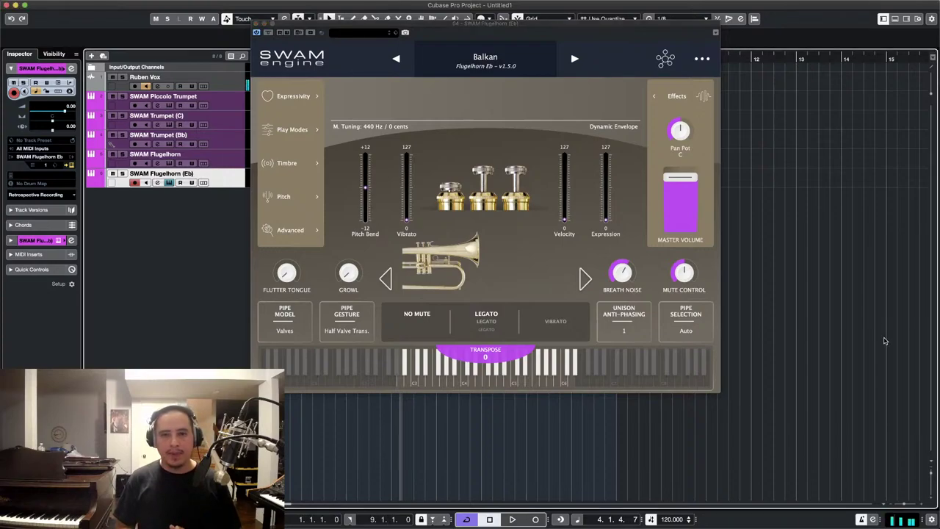